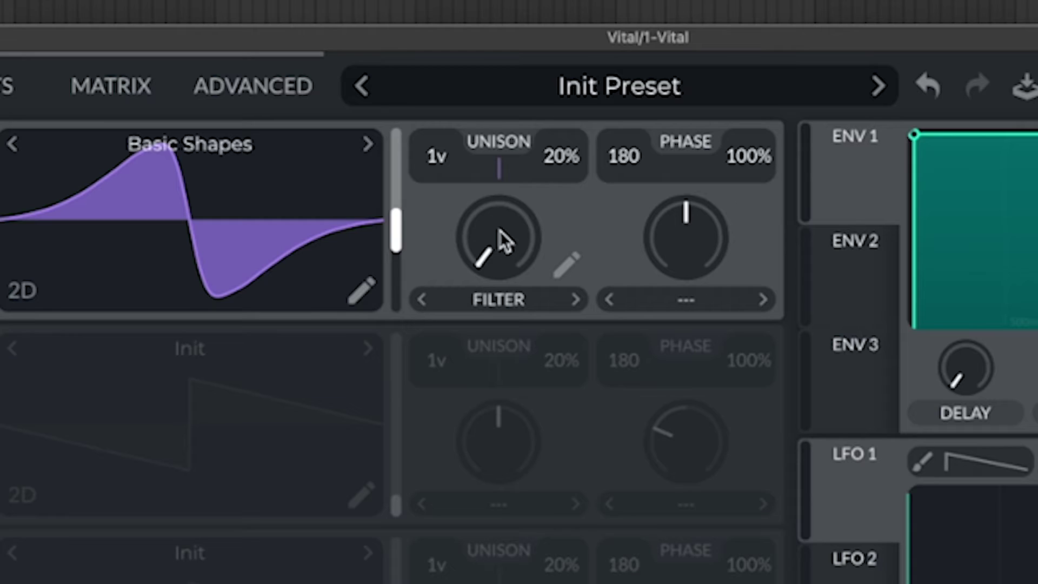
# Step: Run LFO 1 free at 4.000 seconds and assign it to oscillator 1's Filter spectral morph amount
pyautogui.moveTo(500, 230); pyautogui.dragTo(596, 410)
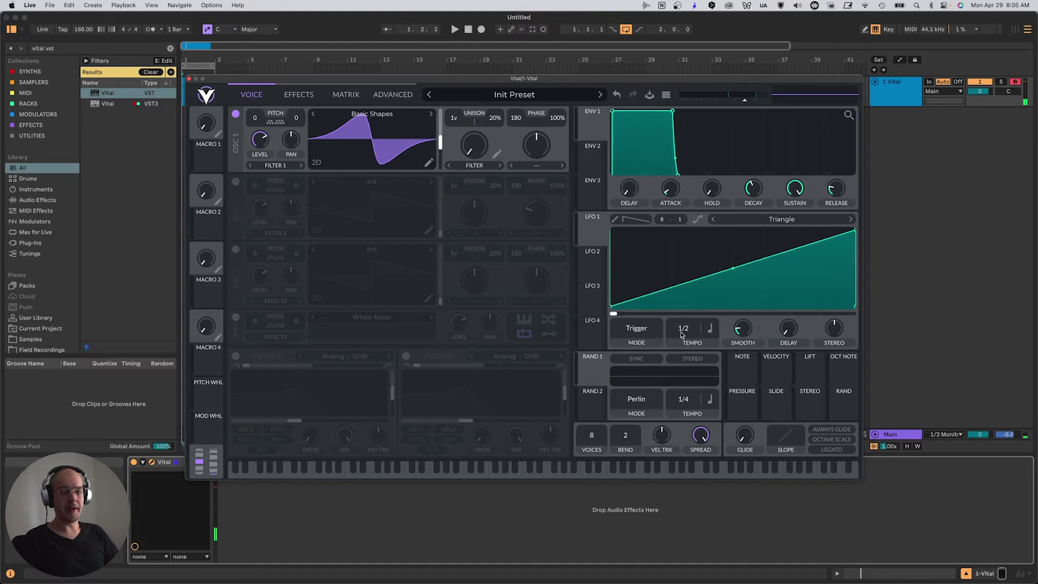
pyautogui.click(710, 329)
pyautogui.click(713, 344)
pyautogui.rightClick(682, 336)
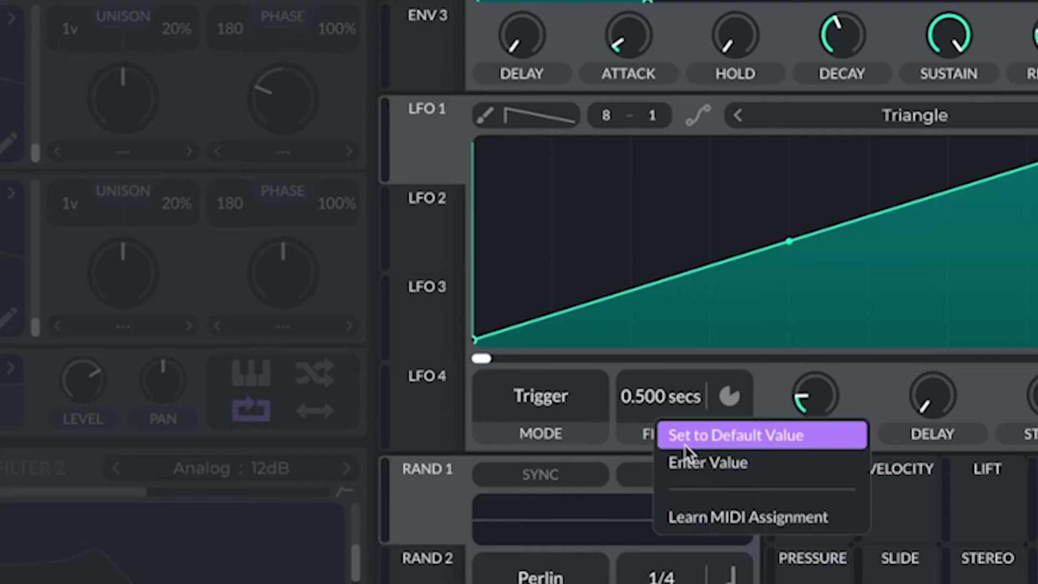
pyautogui.click(692, 352)
pyautogui.write('4')
pyautogui.press('Return')
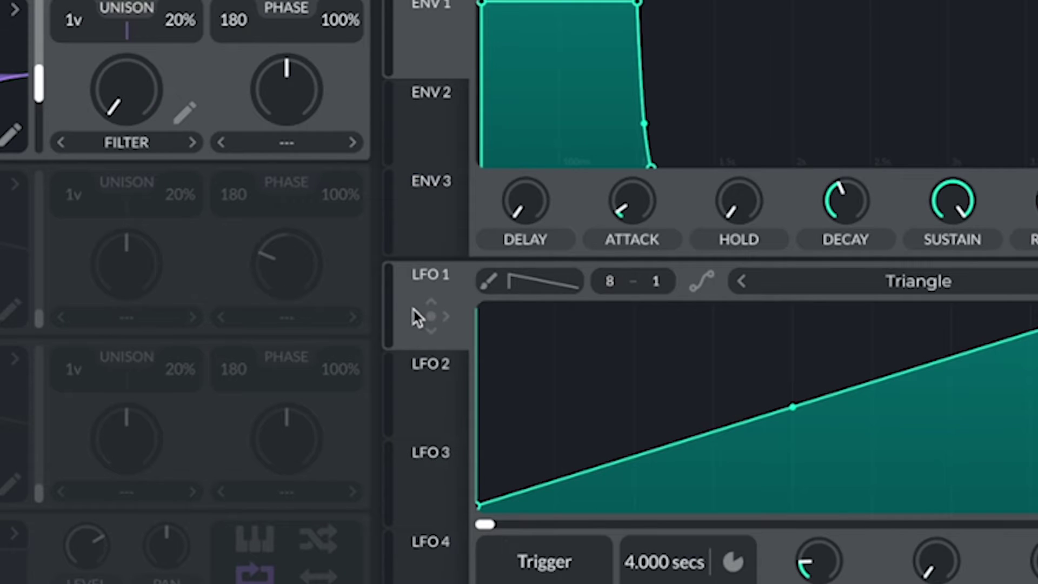
pyautogui.moveTo(431, 317)
pyautogui.mouseDown()
pyautogui.moveTo(139, 128)
pyautogui.moveTo(127, 96)
pyautogui.mouseUp()
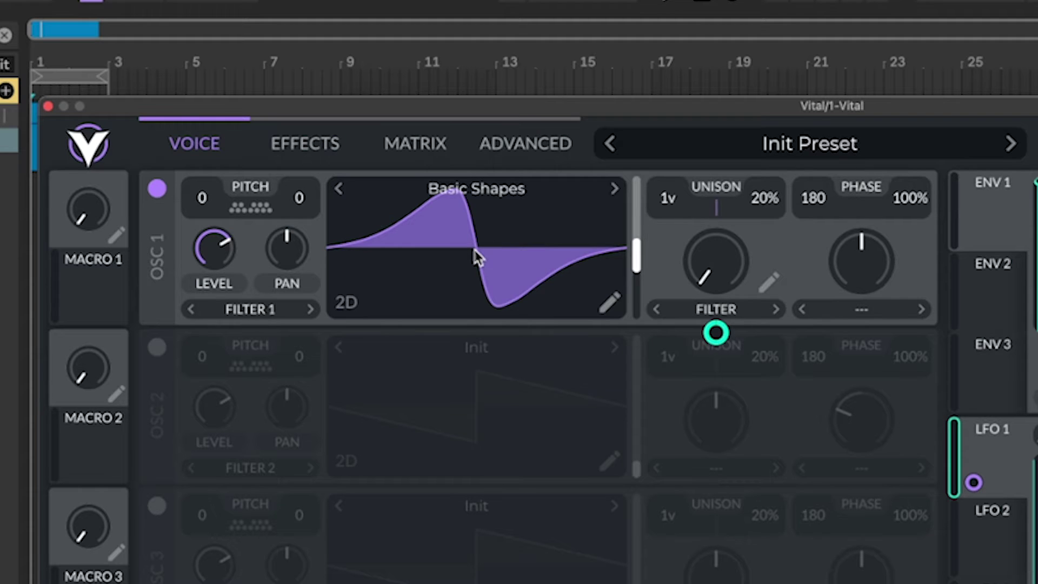
# Step: Resynthesize the preset into OSC 1's wavetable, set spectral morph to None, and move to a later frame
pyautogui.rightClick(373, 145)
pyautogui.click(392, 207)
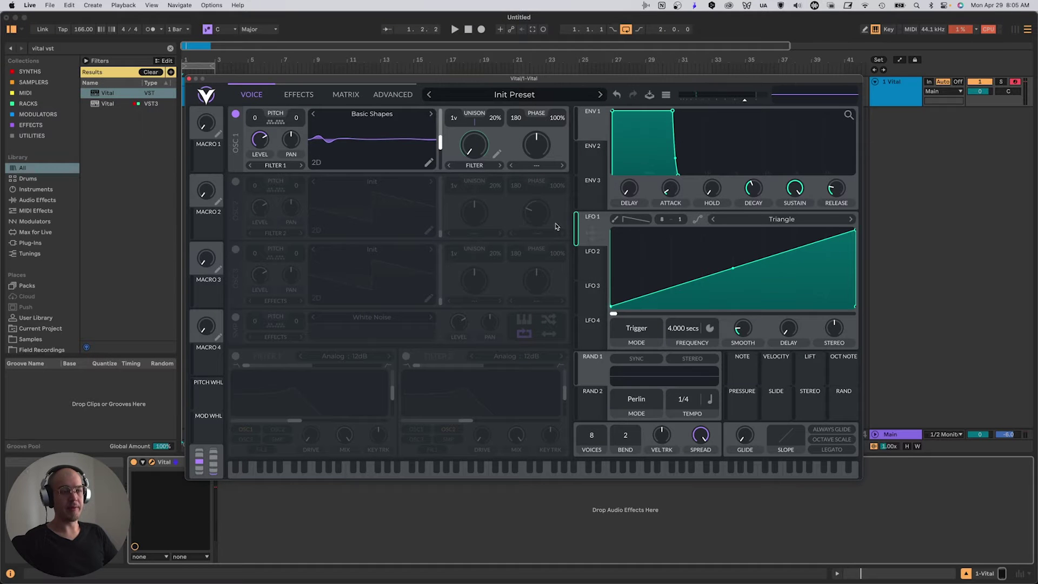
pyautogui.click(486, 165)
pyautogui.click(474, 180)
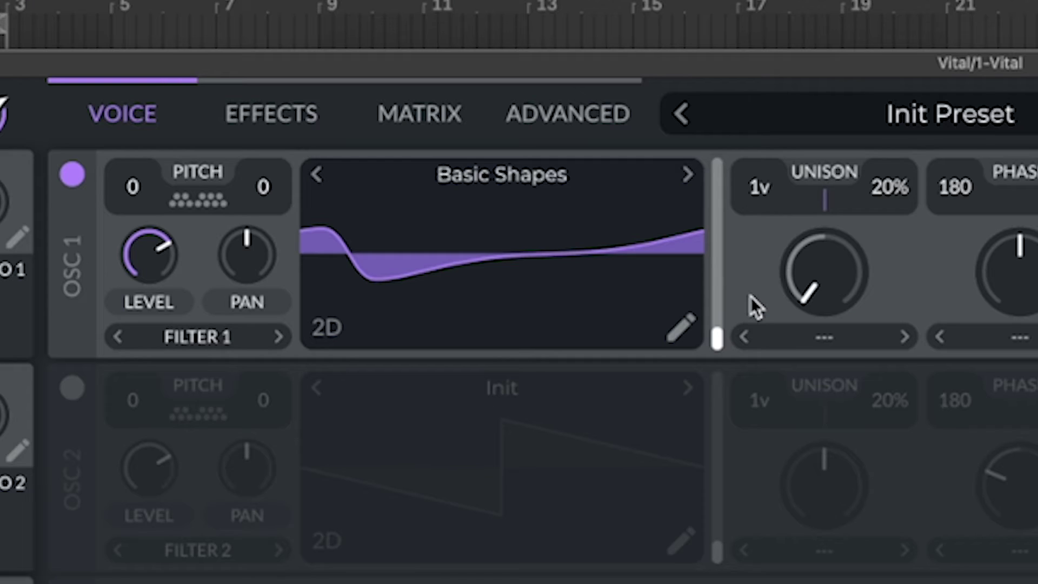
pyautogui.moveTo(714, 337); pyautogui.dragTo(714, 97)
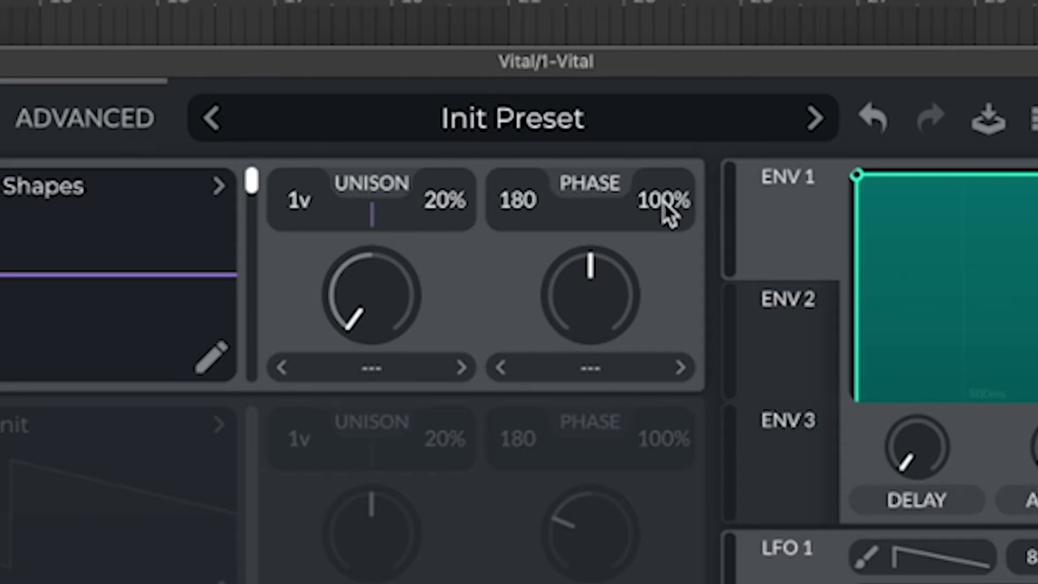
pyautogui.moveTo(653, 180)
pyautogui.mouseDown()
pyautogui.moveTo(662, 205)
pyautogui.moveTo(662, 162)
pyautogui.mouseUp()
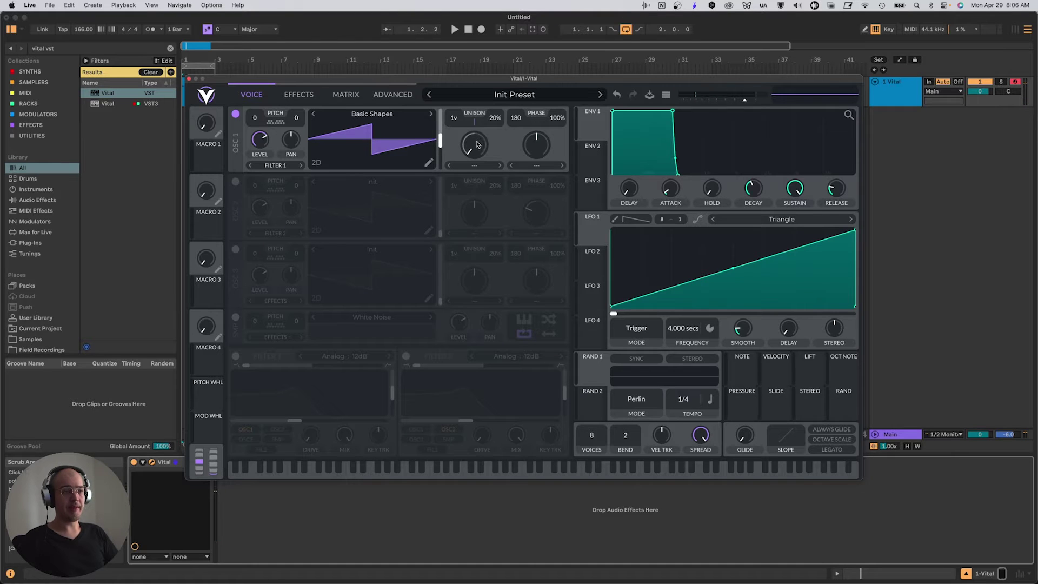
# Step: Set OSC 1's spectral morph to Filter and its phase randomization to 0%
pyautogui.moveTo(587, 234); pyautogui.dragTo(477, 139)
pyautogui.click(473, 162)
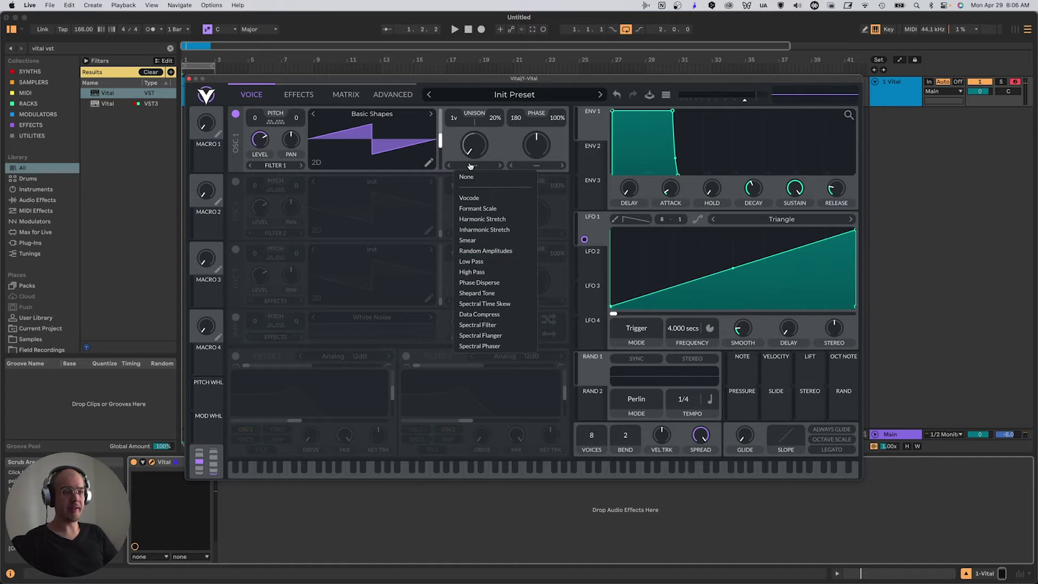
pyautogui.click(493, 325)
pyautogui.moveTo(557, 118); pyautogui.dragTo(582, 459)
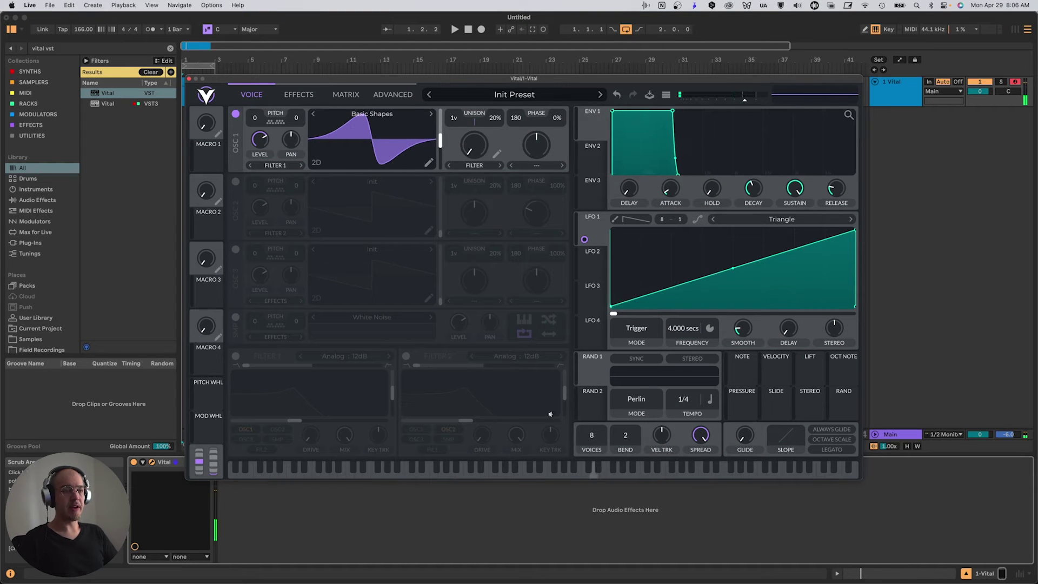
# Step: Convert OSC 1's wavetable to a flat line with a central spike and sweep its frames
pyautogui.rightClick(374, 145)
pyautogui.click(398, 204)
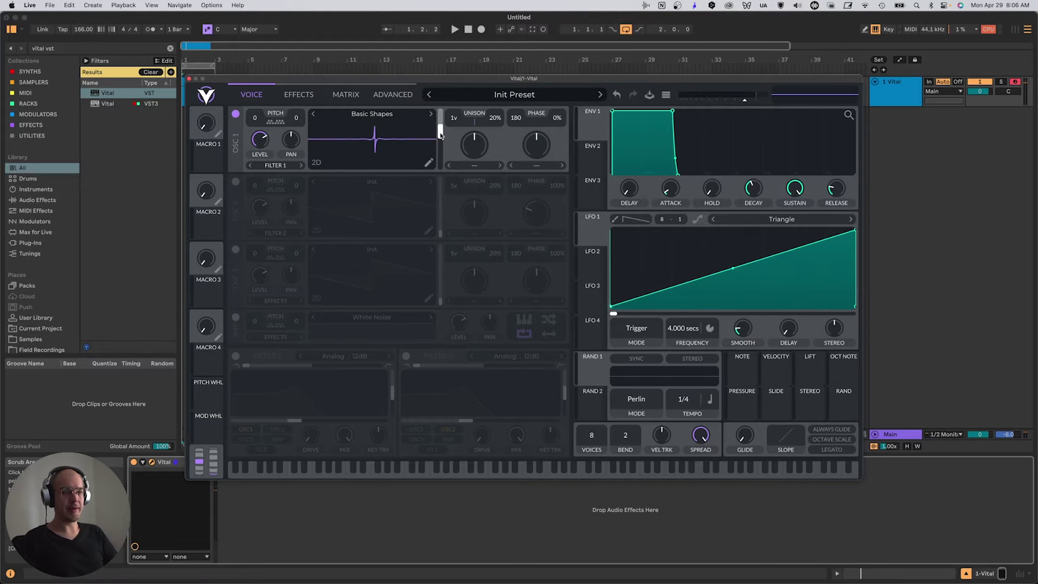
pyautogui.moveTo(440, 190); pyautogui.dragTo(453, 234)
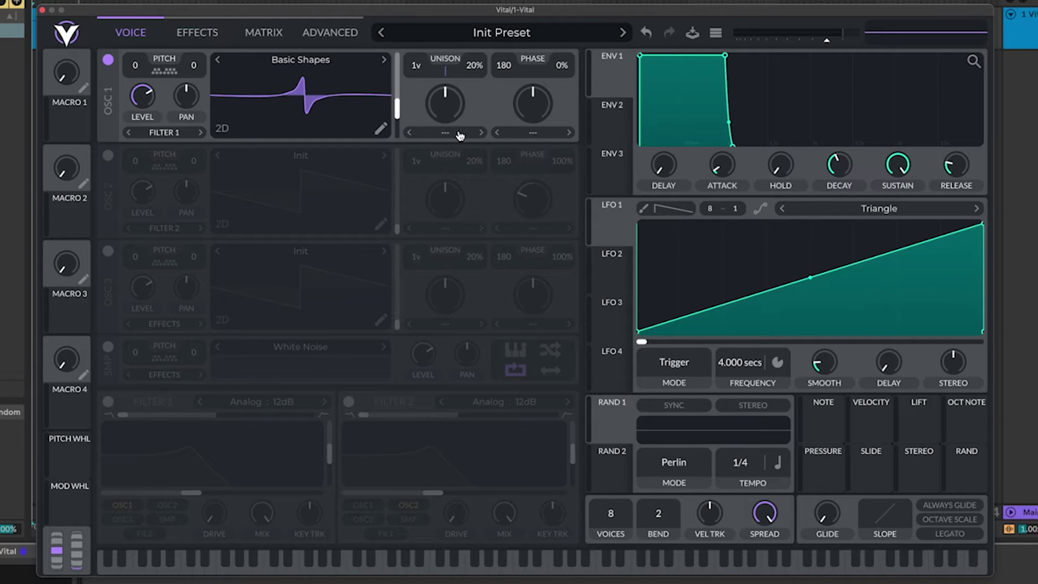
pyautogui.click(436, 132)
pyautogui.click(511, 134)
pyautogui.click(512, 135)
# Step: Reload the Basic Shapes wavetable and reset the spectral morph amount to default
pyautogui.click(383, 61)
pyautogui.click(217, 62)
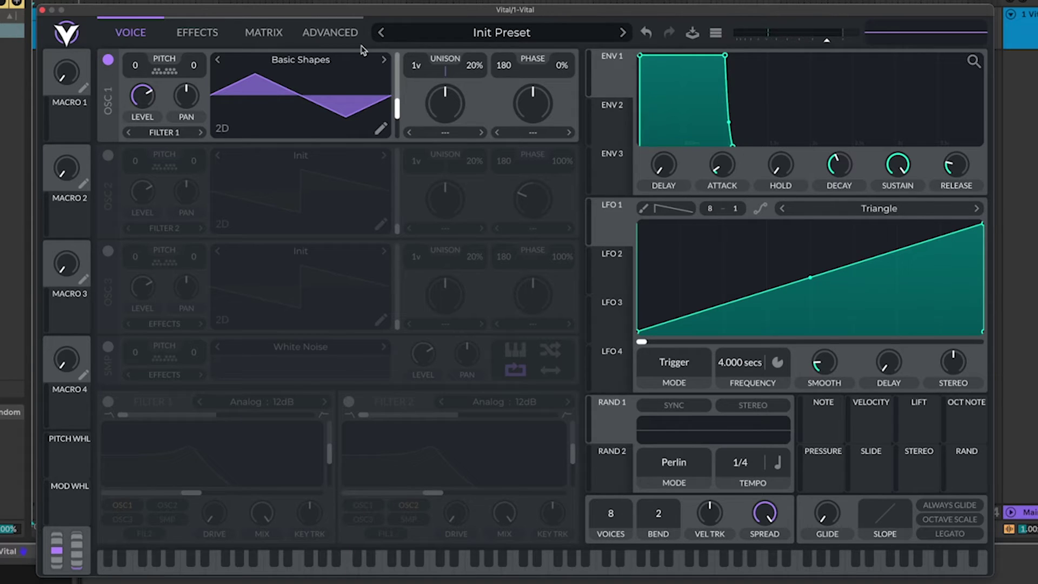
pyautogui.moveTo(414, 105)
pyautogui.mouseDown()
pyautogui.moveTo(404, 86)
pyautogui.moveTo(399, 109)
pyautogui.mouseUp()
pyautogui.doubleClick(448, 104)
# Step: Set OSC 1's wave morph to Formant and bend LFO 1's ramp into a convex curve
pyautogui.click(446, 132)
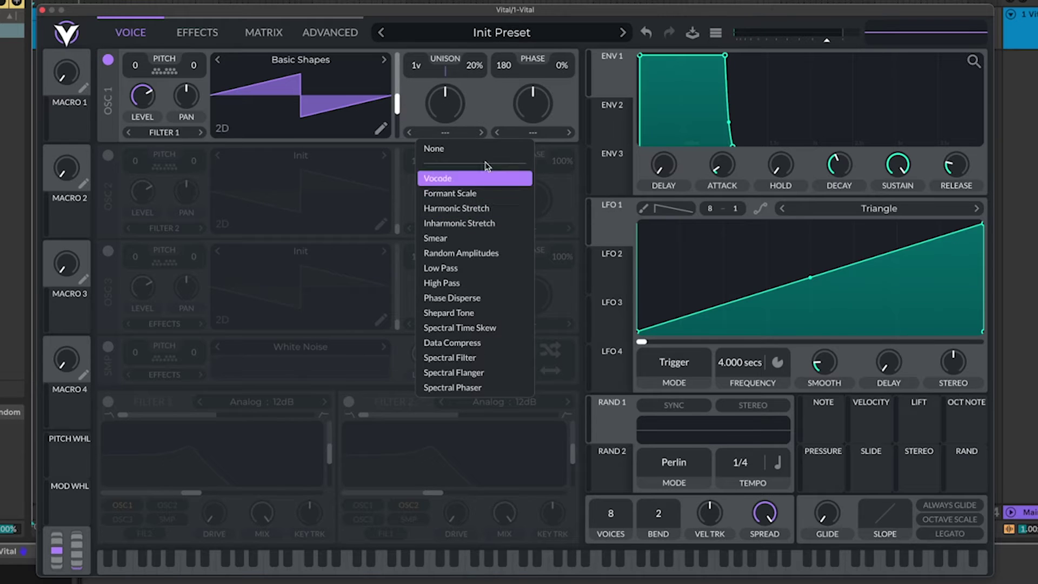
pyautogui.click(533, 133)
pyautogui.click(533, 133)
pyautogui.click(527, 193)
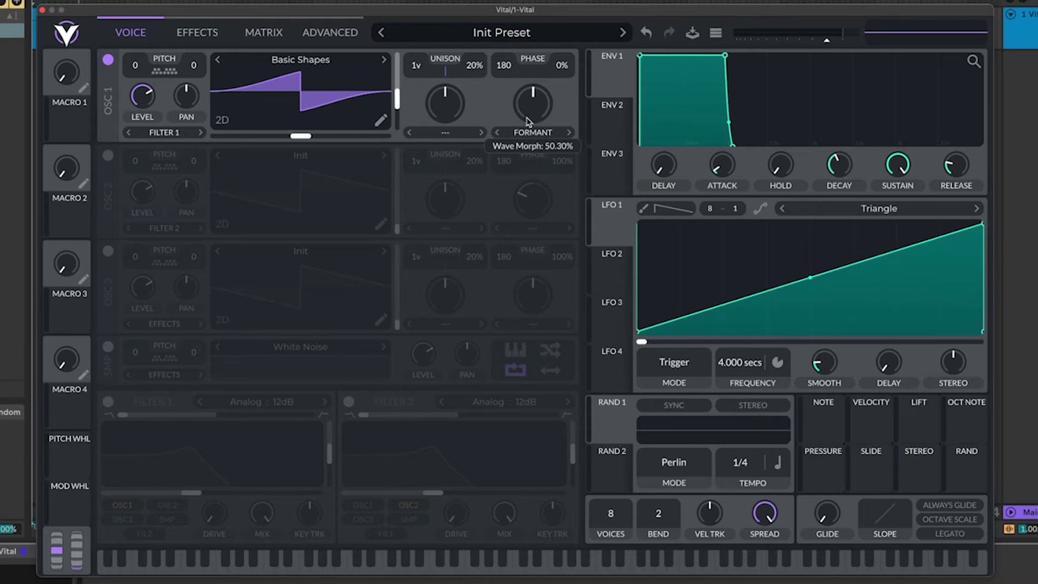
pyautogui.moveTo(512, 135)
pyautogui.mouseDown()
pyautogui.moveTo(517, 64)
pyautogui.moveTo(542, 192)
pyautogui.moveTo(524, 143)
pyautogui.mouseUp()
pyautogui.doubleClick(526, 109)
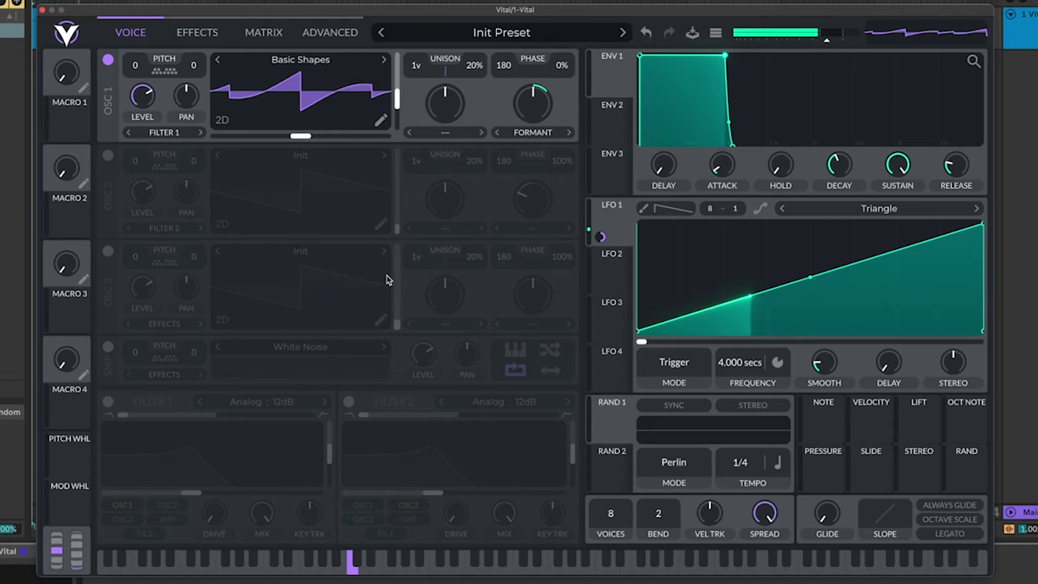
pyautogui.moveTo(810, 276); pyautogui.dragTo(809, 251)
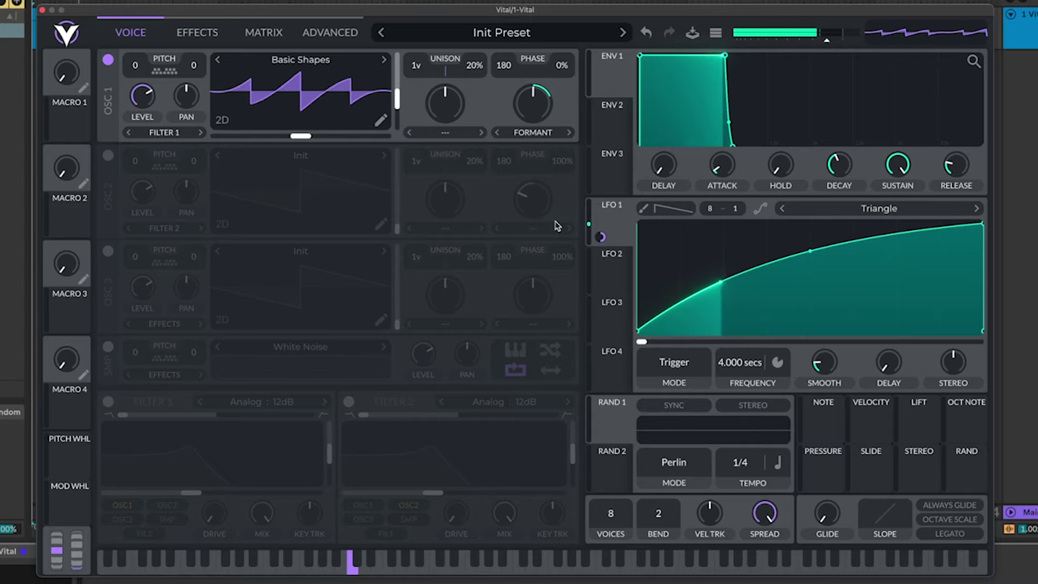
# Step: Enable Filter 1 as a Comb Low High Flange+ filter with a raised cutoff
pyautogui.moveTo(541, 104)
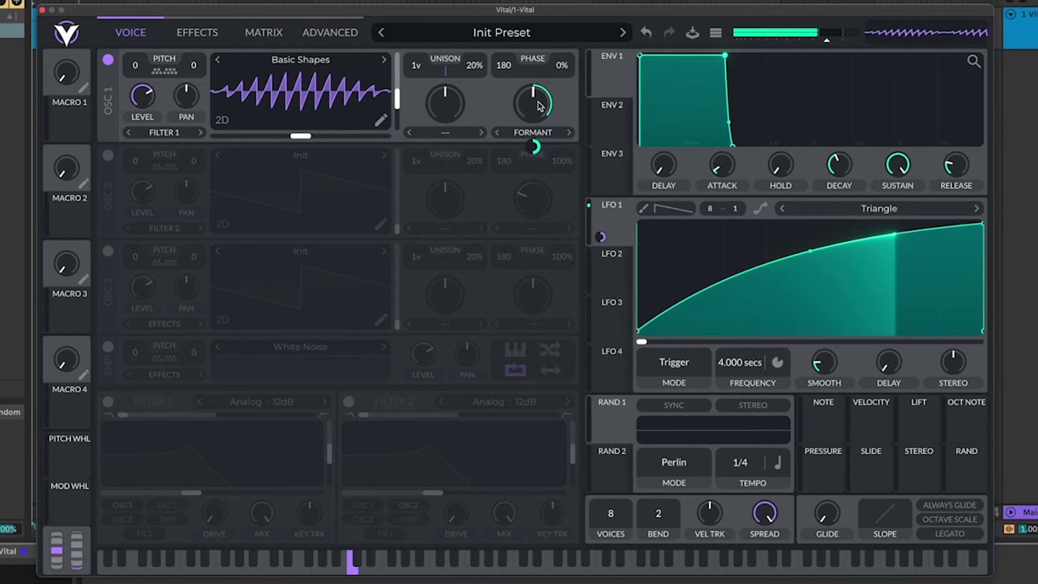
pyautogui.click(265, 403)
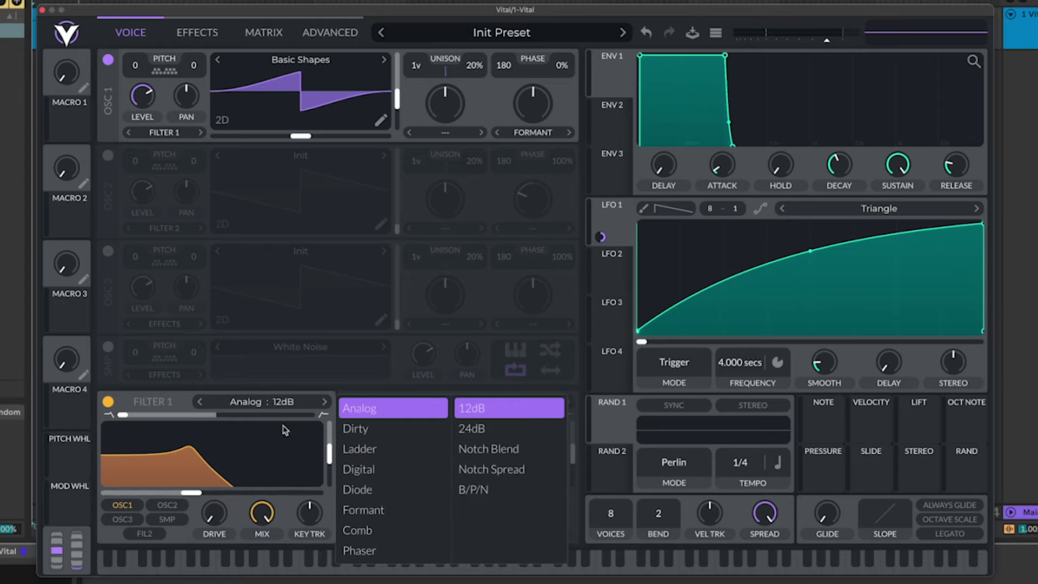
pyautogui.click(394, 530)
pyautogui.click(508, 429)
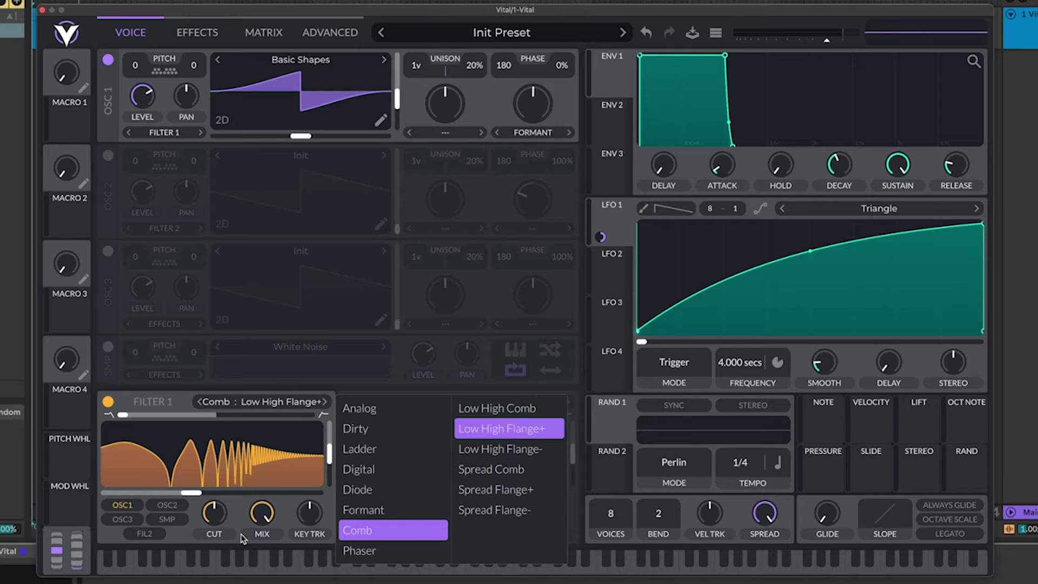
pyautogui.click(331, 454)
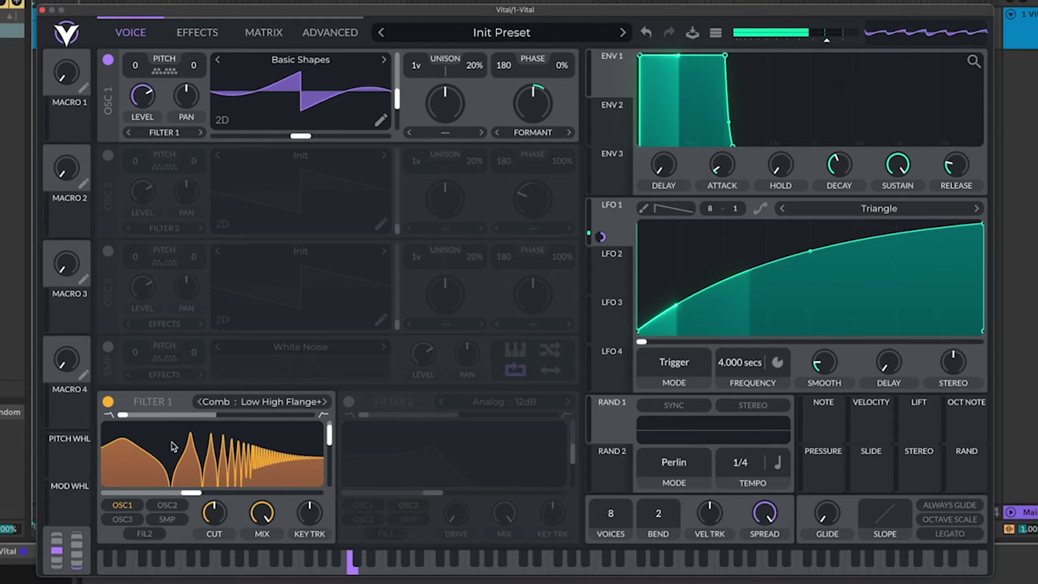
pyautogui.moveTo(200, 493); pyautogui.dragTo(312, 493)
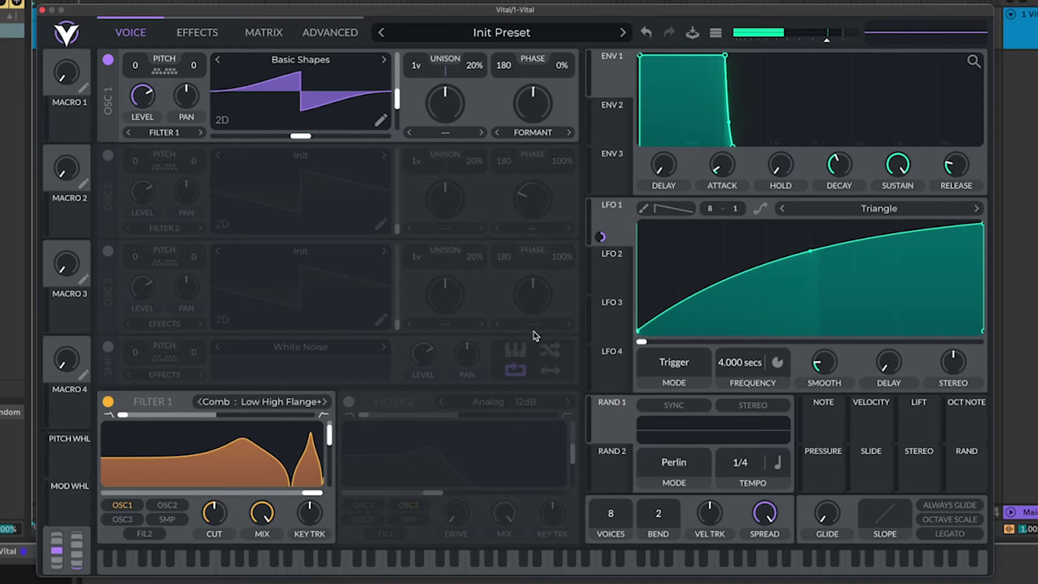
# Step: Set LFO 2 to a free 4-second rate and route it to Filter 1's cutoff at about -52
pyautogui.click(607, 277)
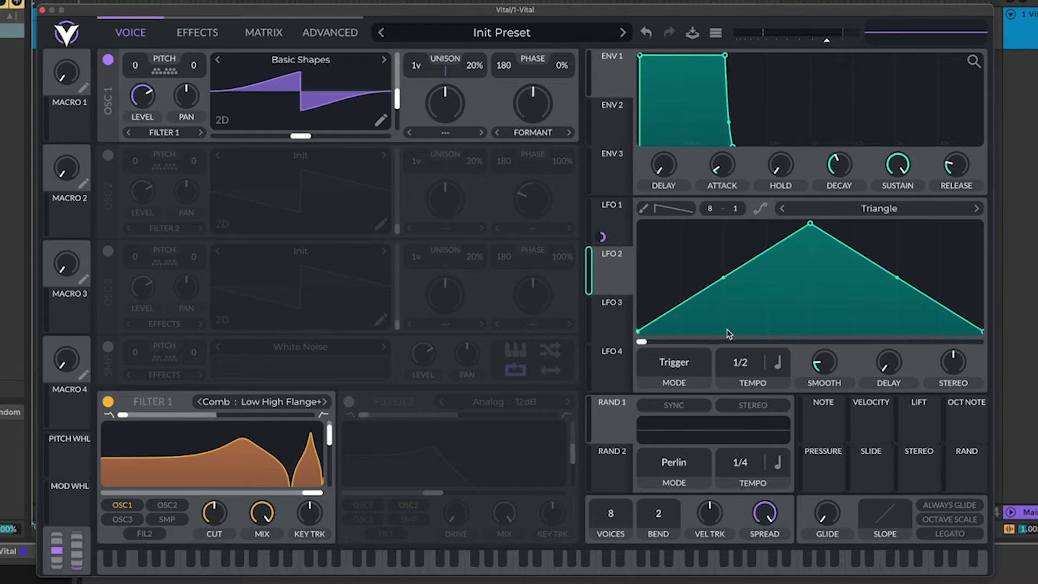
pyautogui.click(785, 360)
pyautogui.click(786, 402)
pyautogui.click(780, 363)
pyautogui.click(787, 386)
pyautogui.rightClick(750, 357)
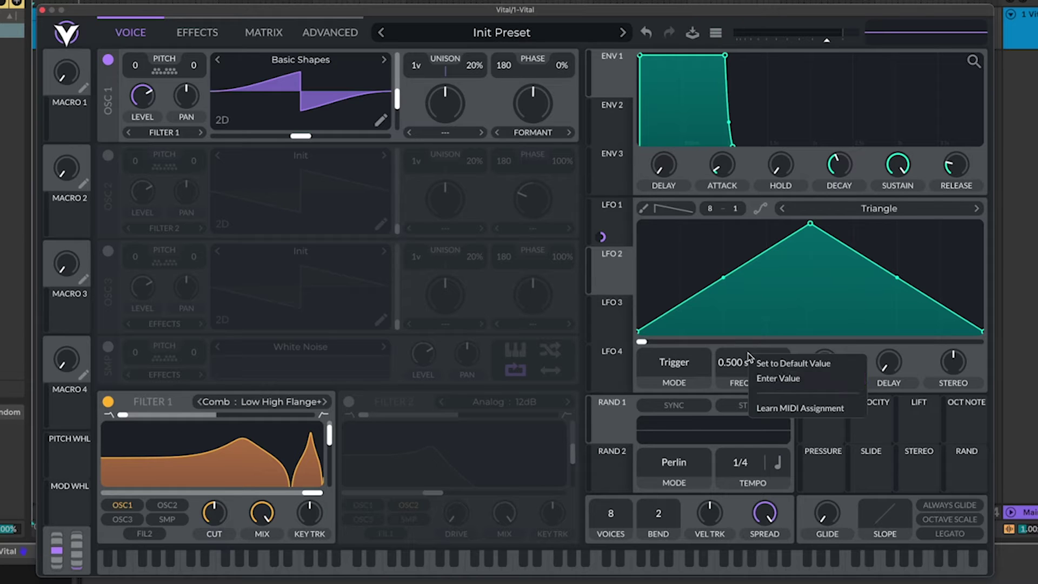
pyautogui.click(777, 382)
pyautogui.write('4')
pyautogui.moveTo(593, 288); pyautogui.dragTo(318, 492)
pyautogui.moveTo(214, 476); pyautogui.dragTo(217, 518)
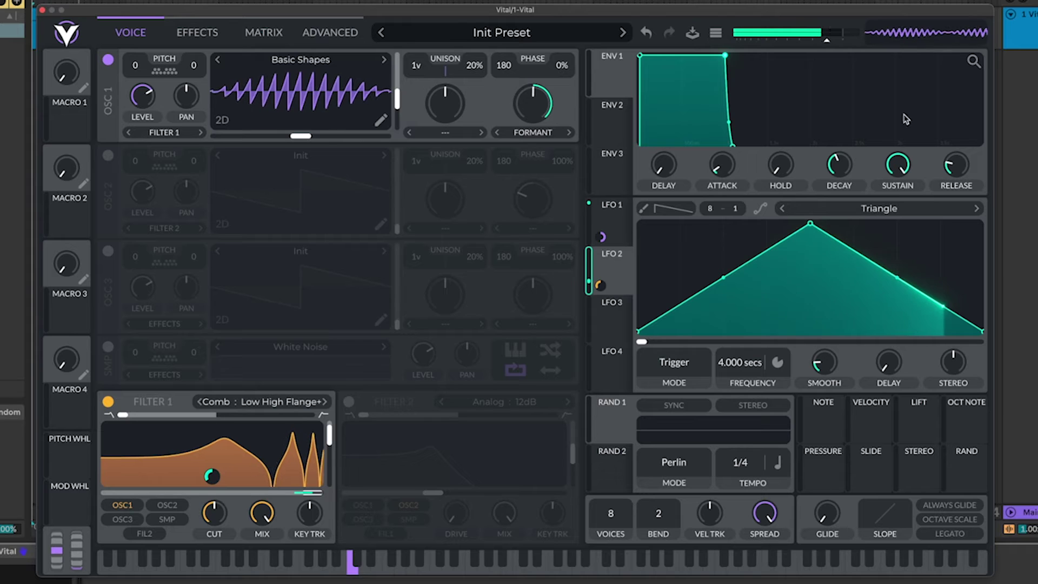
# Step: Turn on the Distortion effect with its drive around 16 dB
pyautogui.click(197, 33)
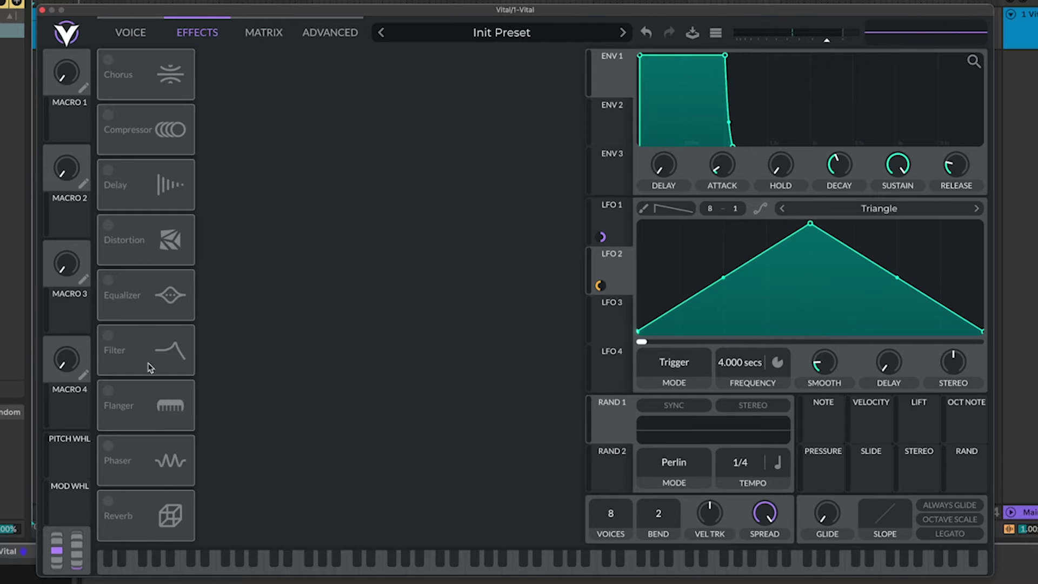
pyautogui.click(165, 241)
pyautogui.moveTo(459, 72)
pyautogui.mouseDown()
pyautogui.moveTo(454, 55)
pyautogui.moveTo(456, 64)
pyautogui.mouseUp()
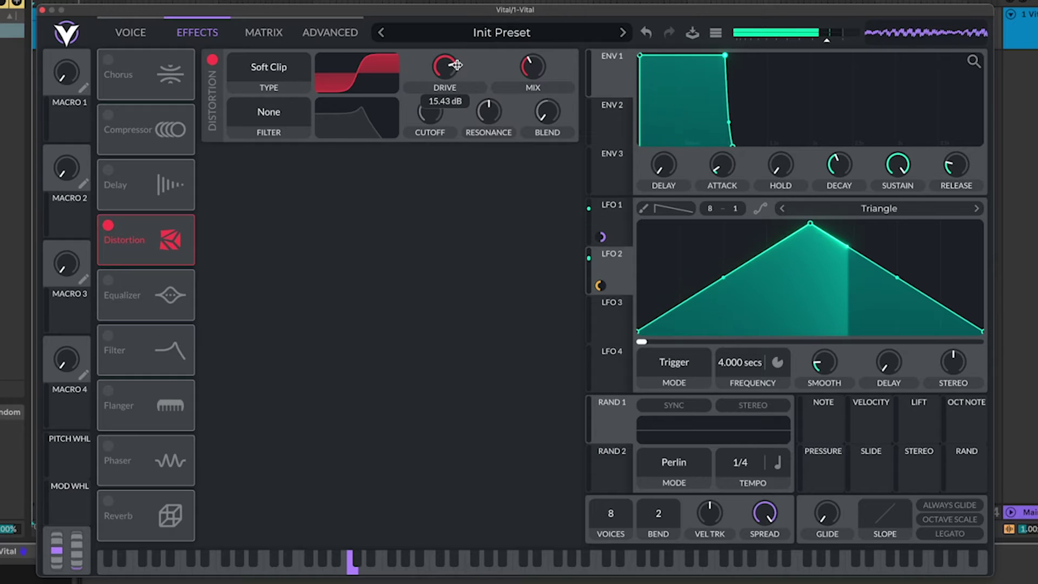
pyautogui.click(531, 65)
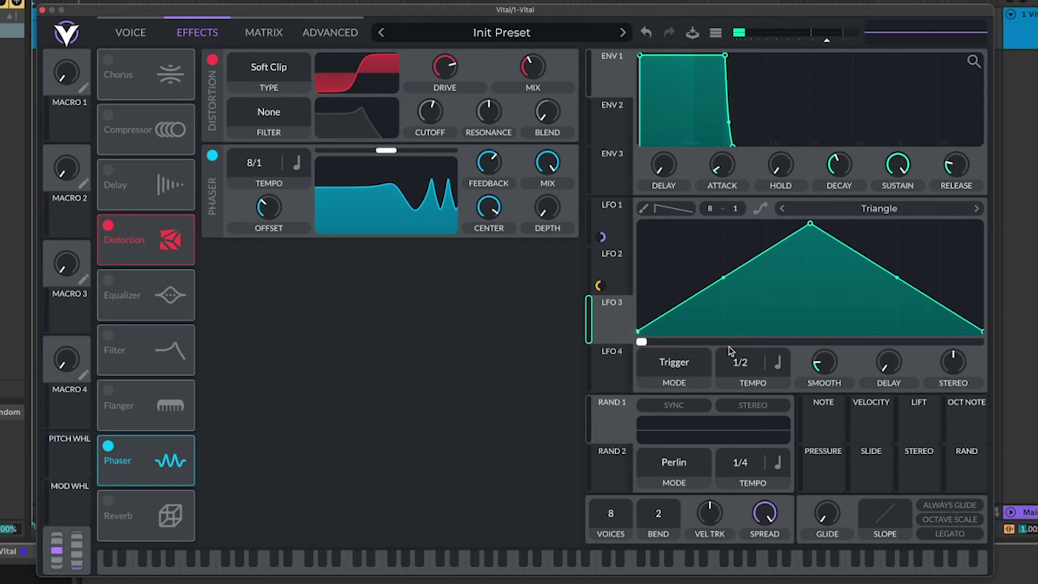
# Step: Set LFO 3's rate to 4.000 seconds
pyautogui.click(778, 362)
pyautogui.click(778, 401)
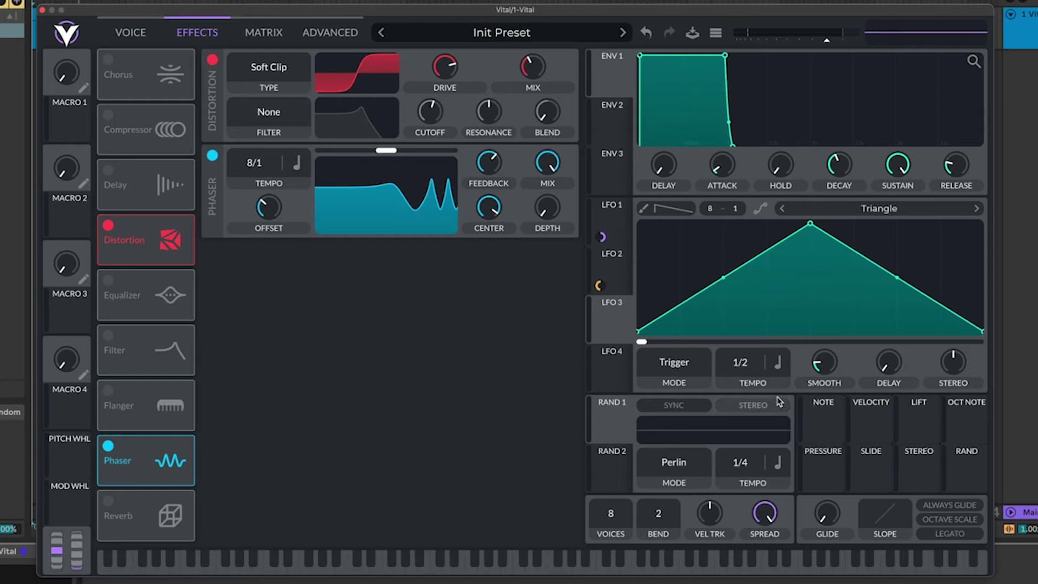
pyautogui.rightClick(739, 361)
pyautogui.click(763, 382)
# Step: Route LFO 3 lightly to the phaser Center, then max the Blend with zero Resonance
pyautogui.moveTo(612, 319); pyautogui.dragTo(489, 275)
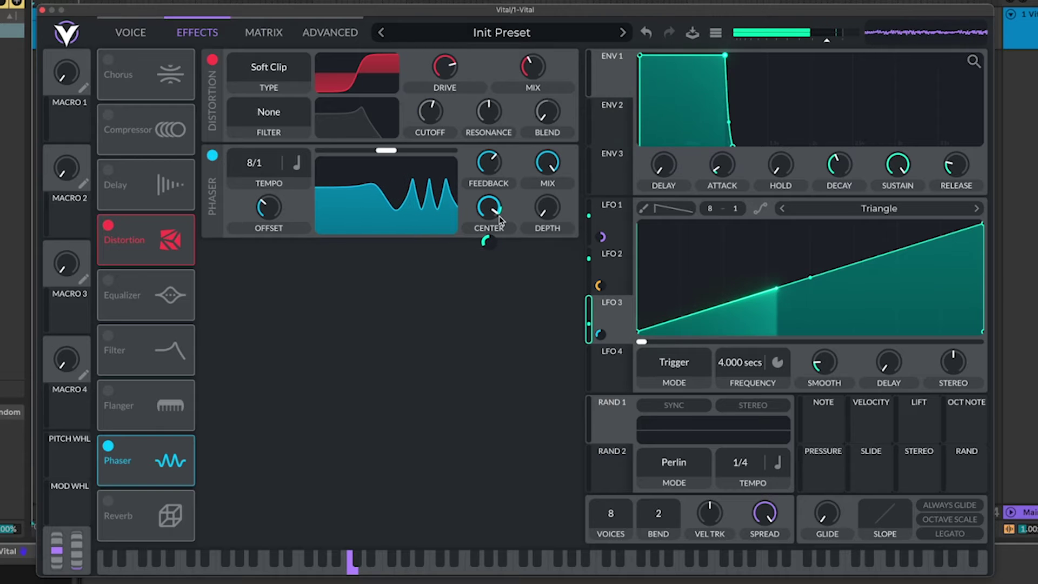
pyautogui.moveTo(483, 243)
pyautogui.moveTo(484, 244); pyautogui.dragTo(485, 218)
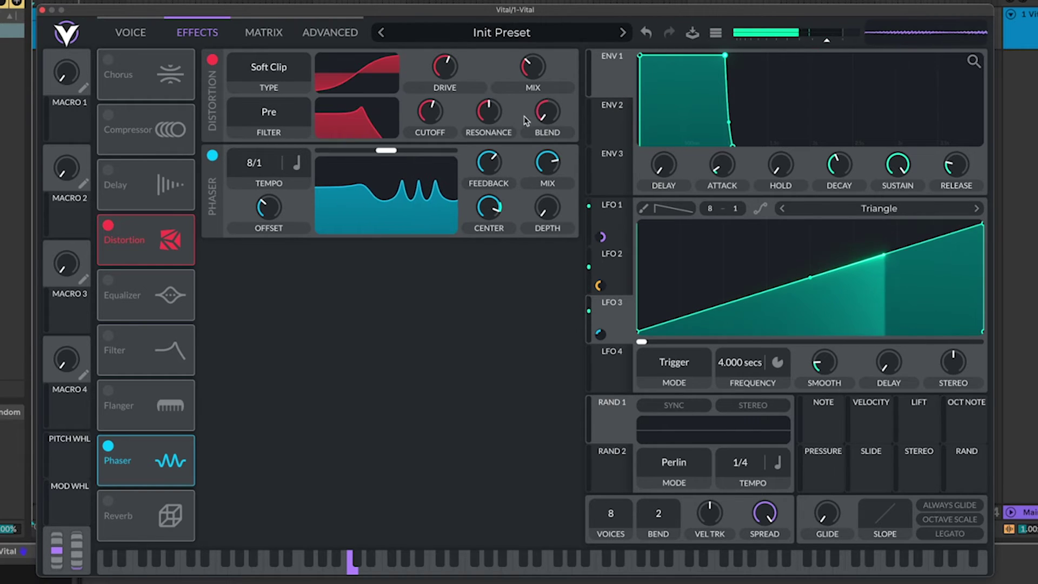
pyautogui.moveTo(545, 114); pyautogui.dragTo(543, 0)
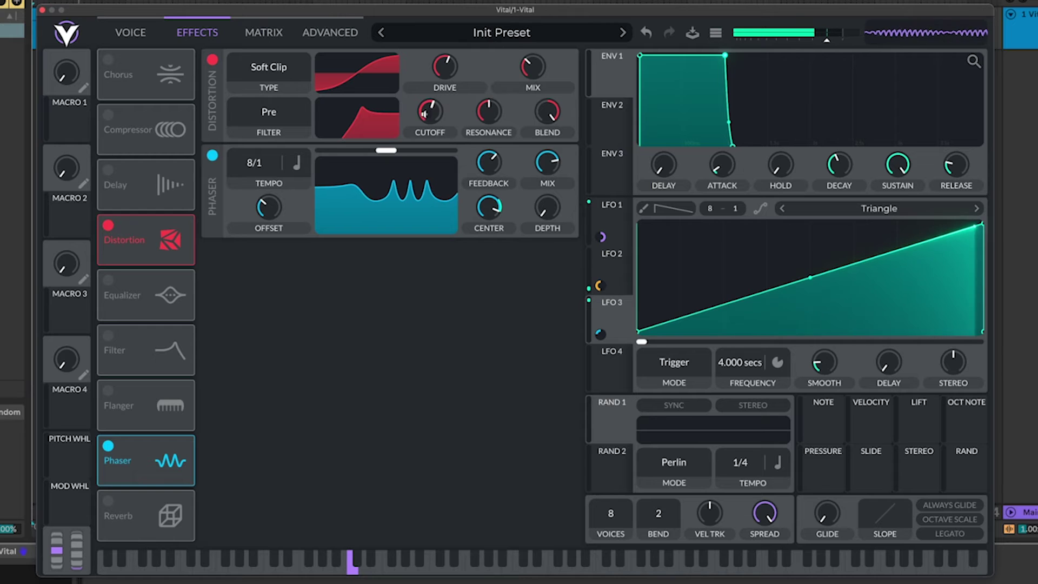
pyautogui.moveTo(491, 111); pyautogui.dragTo(489, 179)
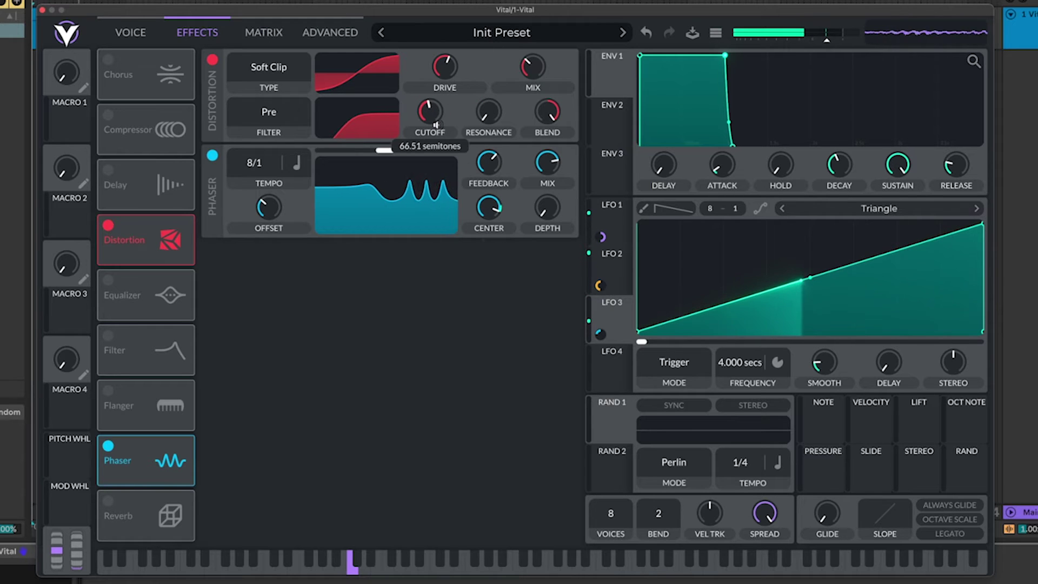
pyautogui.click(144, 28)
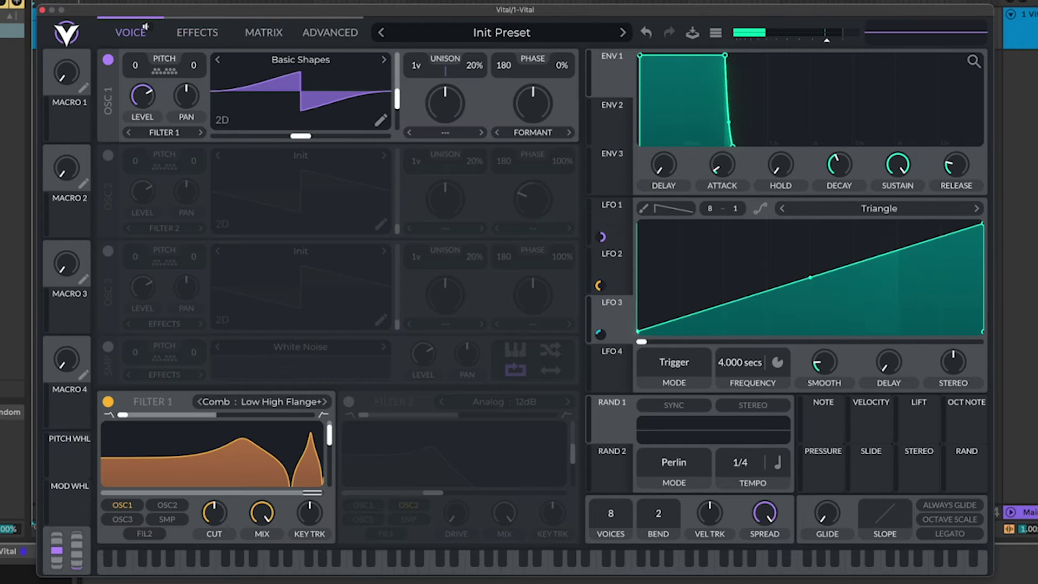
# Step: Resynthesize the preset into OSC 1's wavetable and switch off Filter 1, Distortion and Phaser
pyautogui.rightClick(295, 88)
pyautogui.click(349, 165)
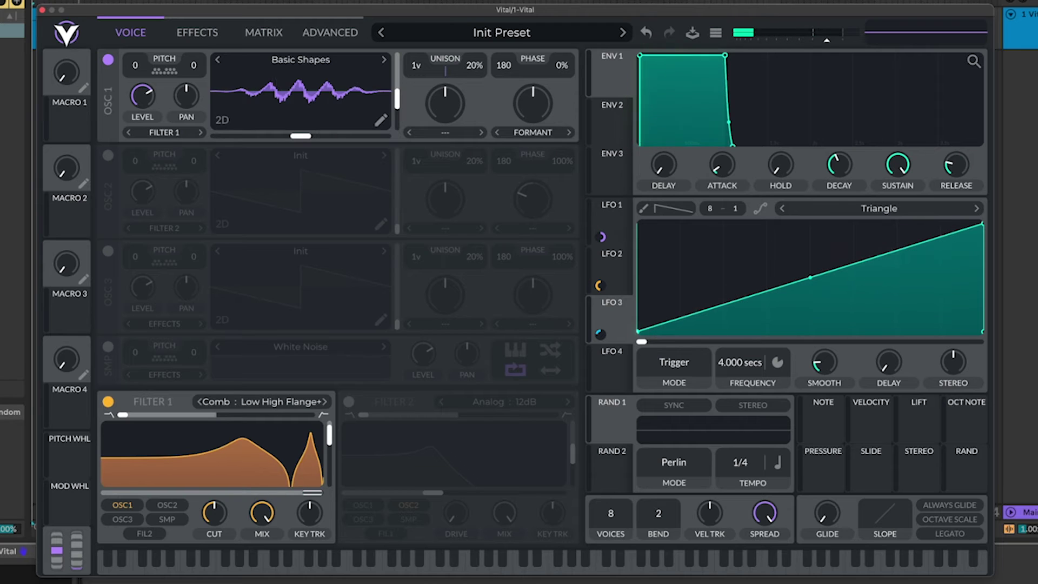
pyautogui.click(108, 402)
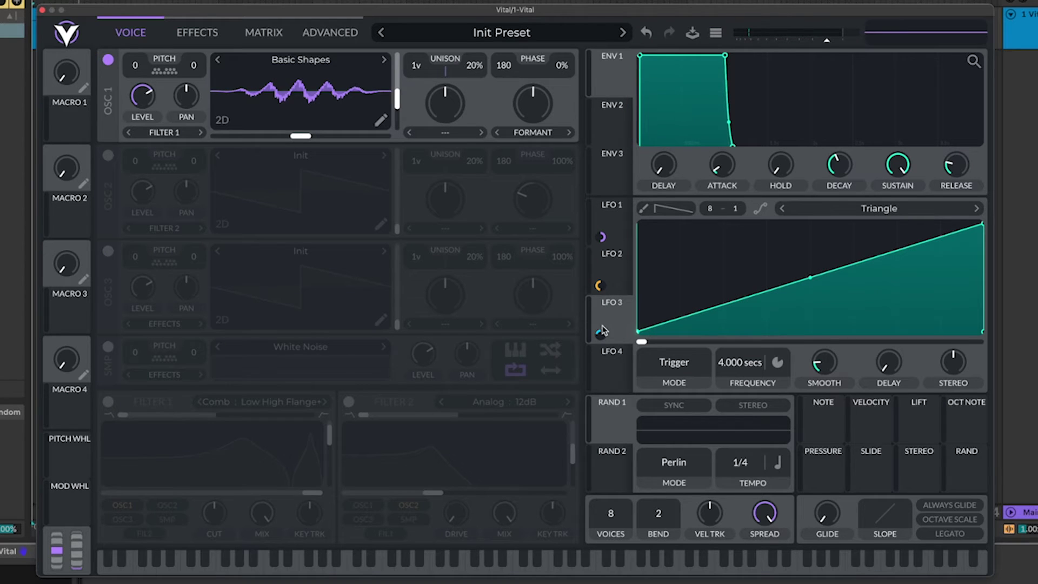
pyautogui.moveTo(600, 286); pyautogui.dragTo(601, 292)
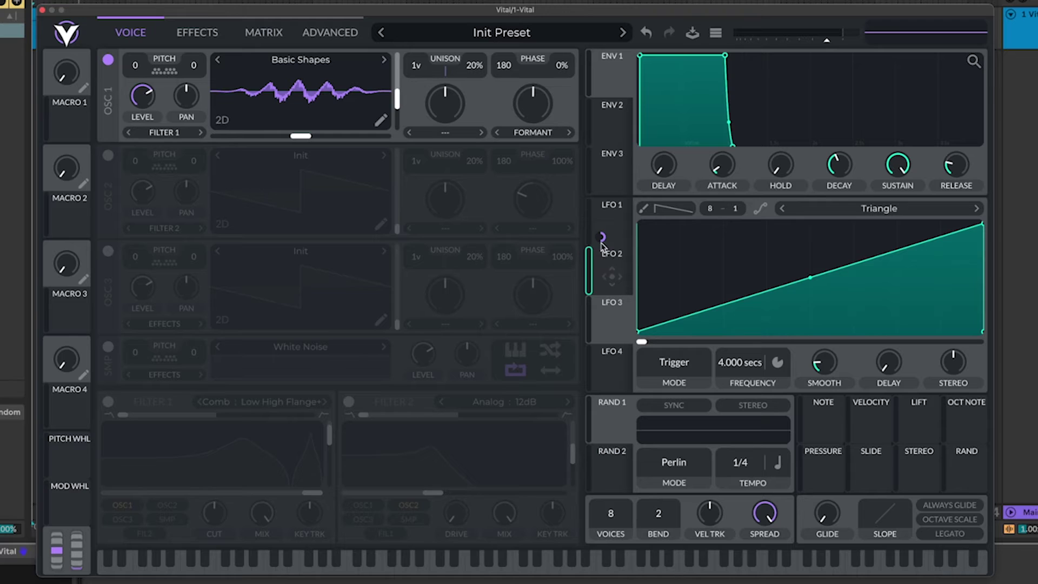
pyautogui.click(188, 39)
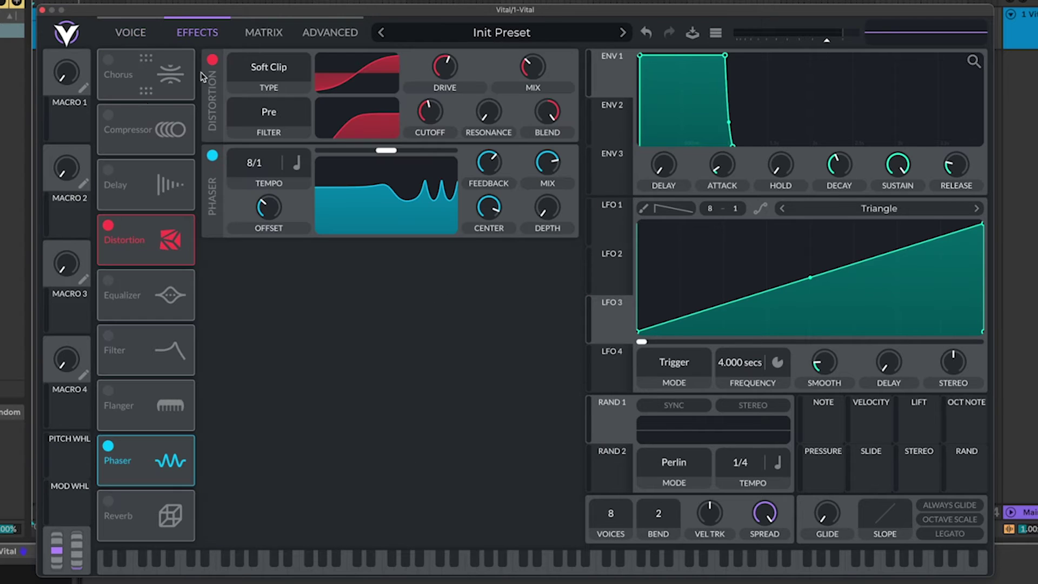
pyautogui.click(212, 60)
pyautogui.click(212, 156)
pyautogui.click(131, 33)
# Step: Set OSC 1's formant warp to None, move to a spiky frame, and open the wavetable editor
pyautogui.click(533, 132)
pyautogui.click(537, 147)
pyautogui.moveTo(397, 58); pyautogui.dragTo(399, 98)
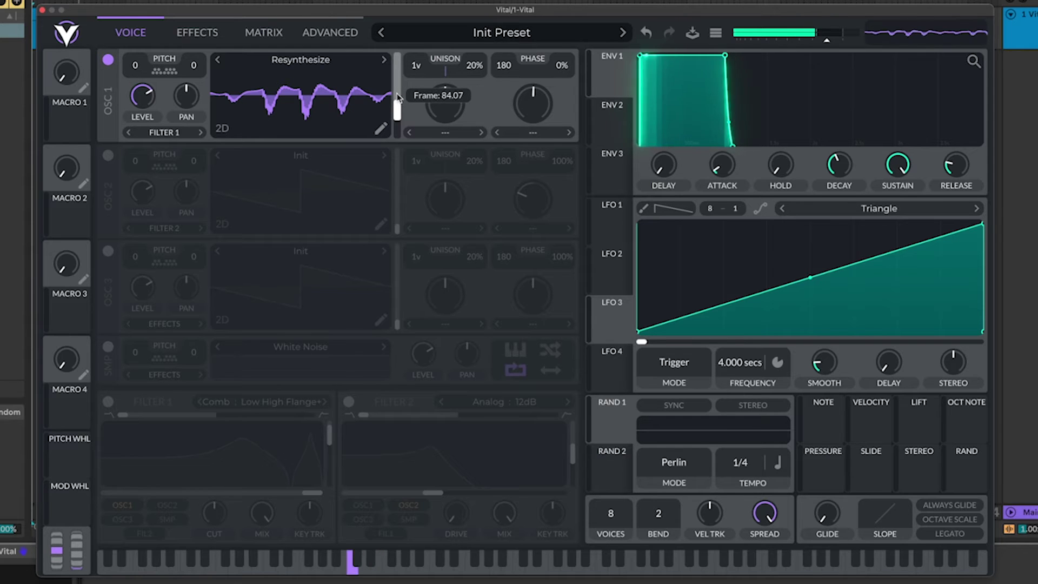
pyautogui.click(380, 129)
# Step: Save the resynthesized wavetable as FormantComb with an author name, then check the User wavetables folder
pyautogui.click(693, 35)
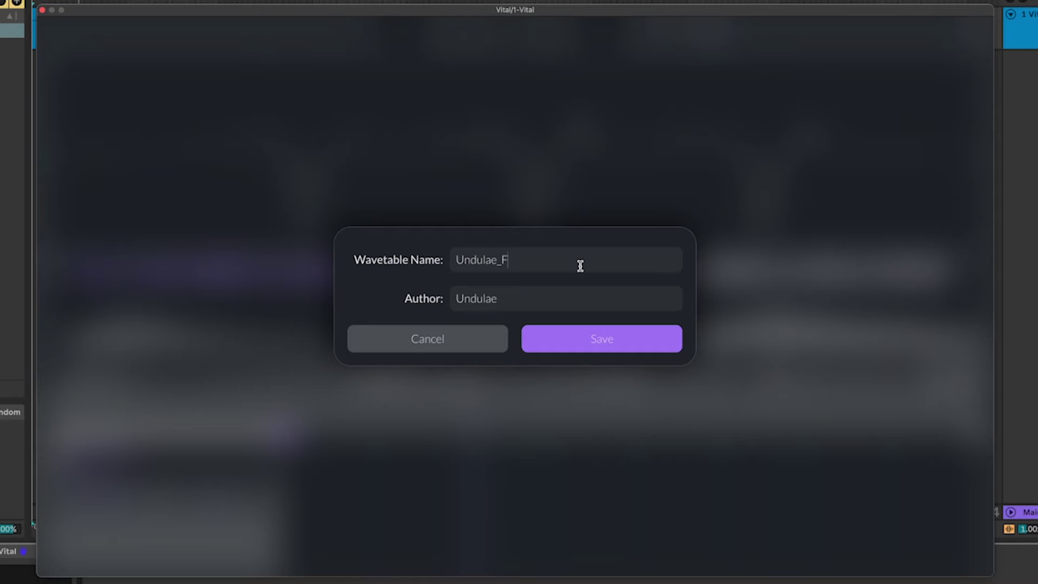
pyautogui.click(299, 61)
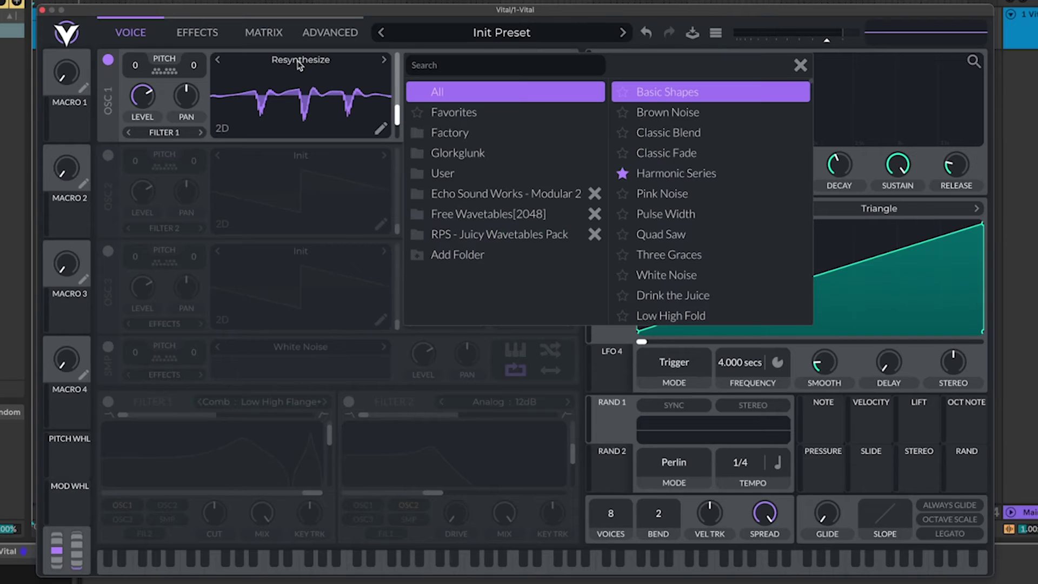
pyautogui.click(459, 173)
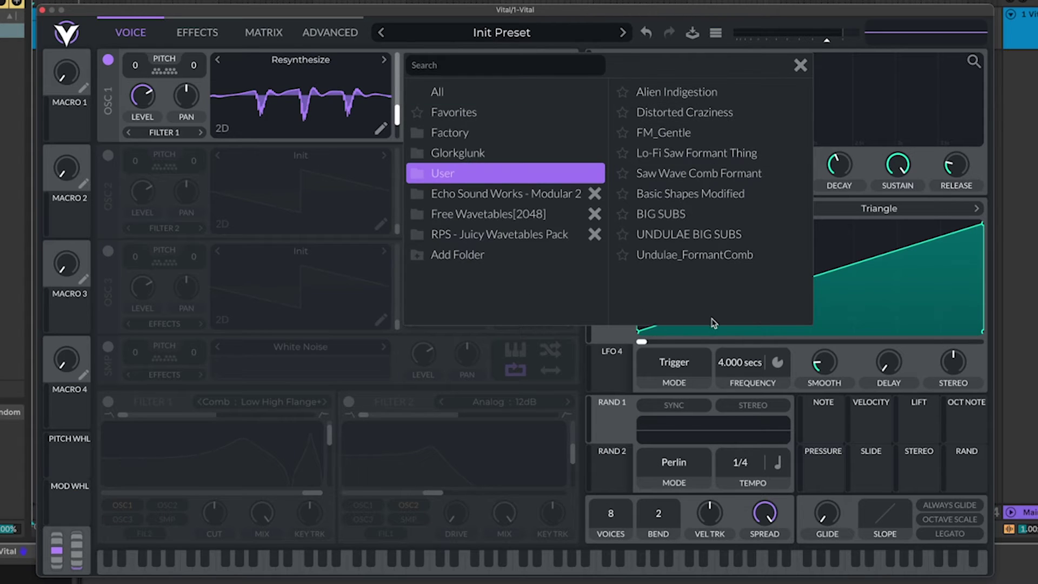
pyautogui.click(800, 66)
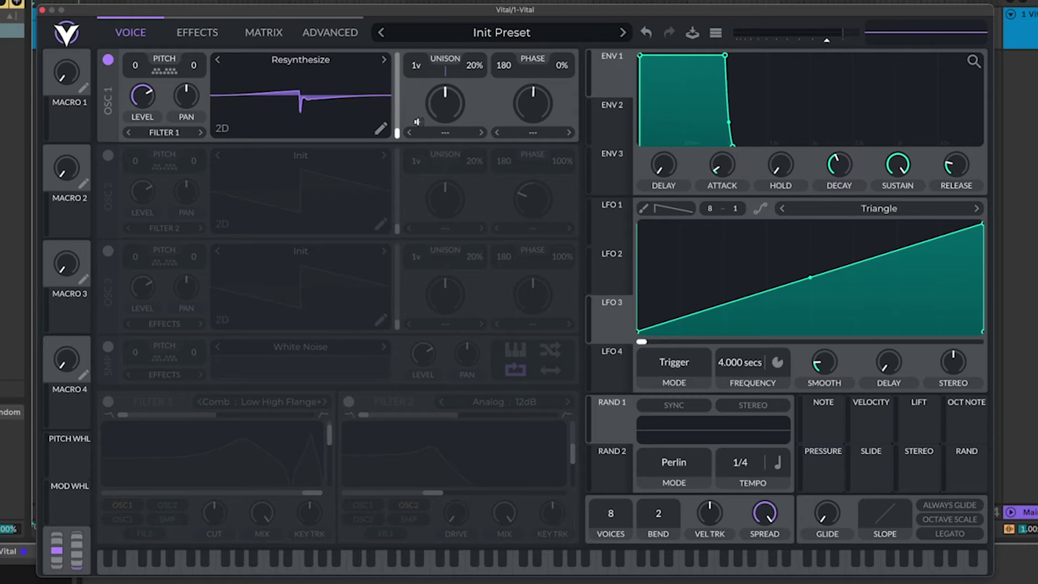
# Step: Set OSC 1's spectral warp to Random Amplitudes and audition different morph amounts
pyautogui.click(449, 132)
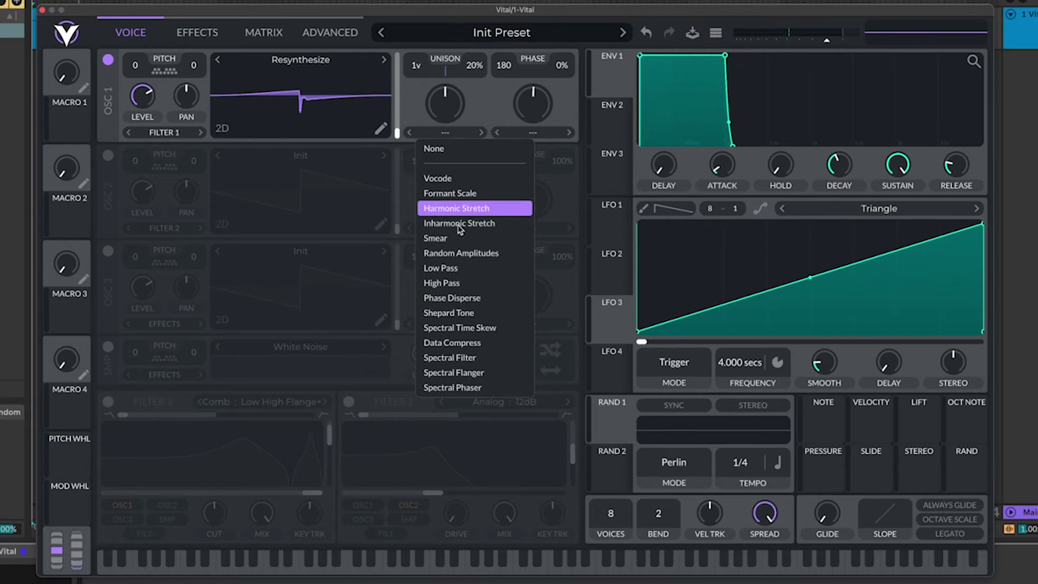
pyautogui.click(449, 252)
pyautogui.moveTo(445, 103); pyautogui.dragTo(448, 203)
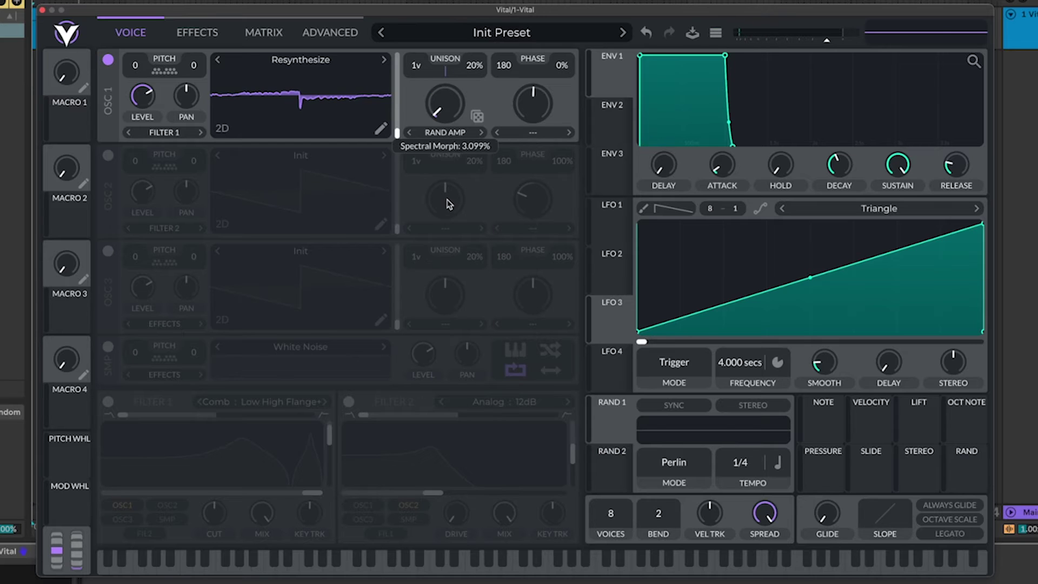
pyautogui.moveTo(446, 120)
pyautogui.mouseDown()
pyautogui.moveTo(447, 64)
pyautogui.moveTo(441, 107)
pyautogui.mouseUp()
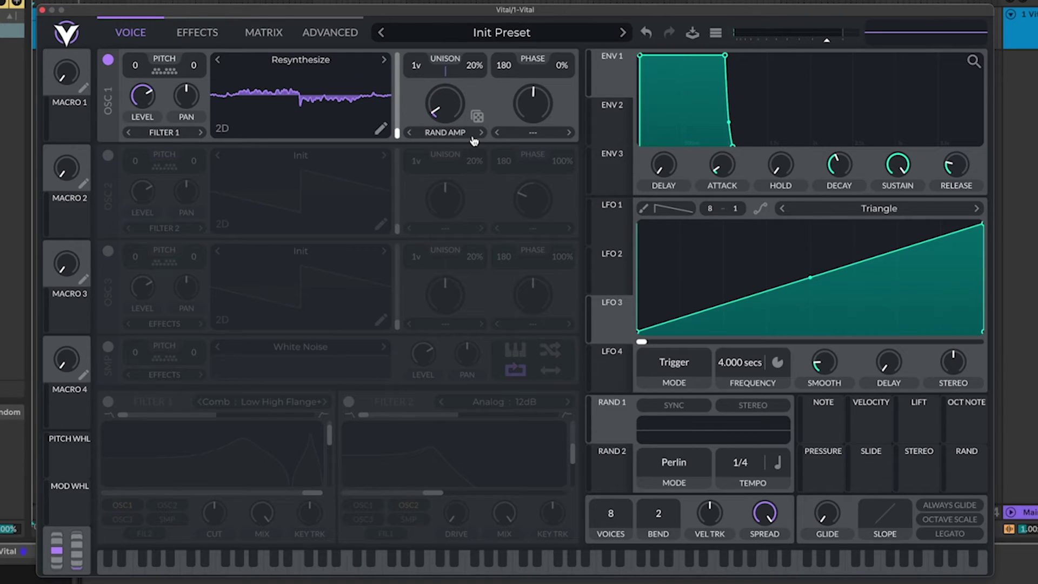
pyautogui.moveTo(447, 114); pyautogui.dragTo(442, 165)
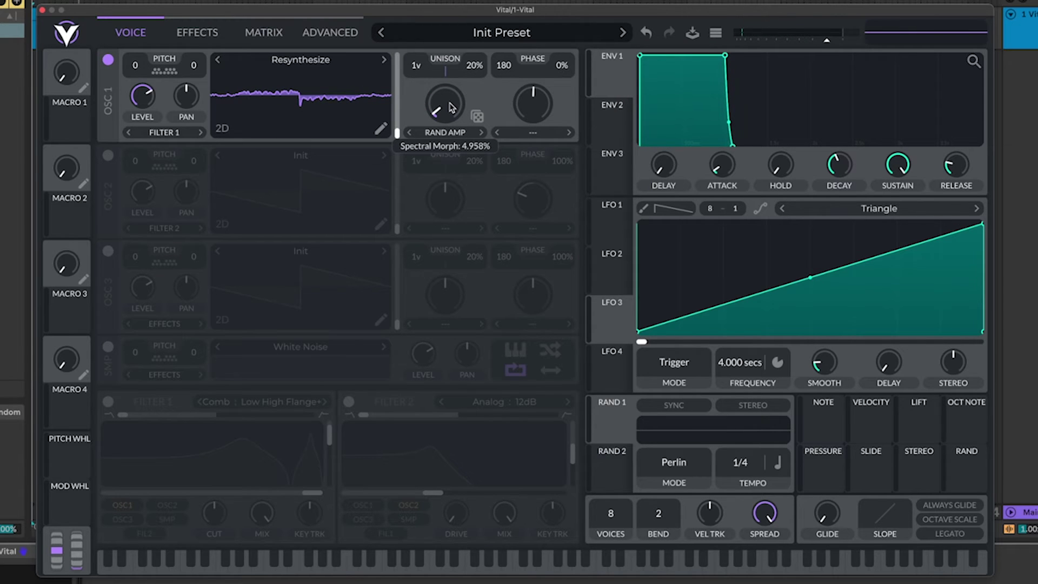
# Step: Raise the spectral morph amount slightly and route LFO 1 onto it at 0.305
pyautogui.moveTo(446, 110)
pyautogui.mouseDown()
pyautogui.moveTo(440, 69)
pyautogui.moveTo(553, 274)
pyautogui.mouseUp()
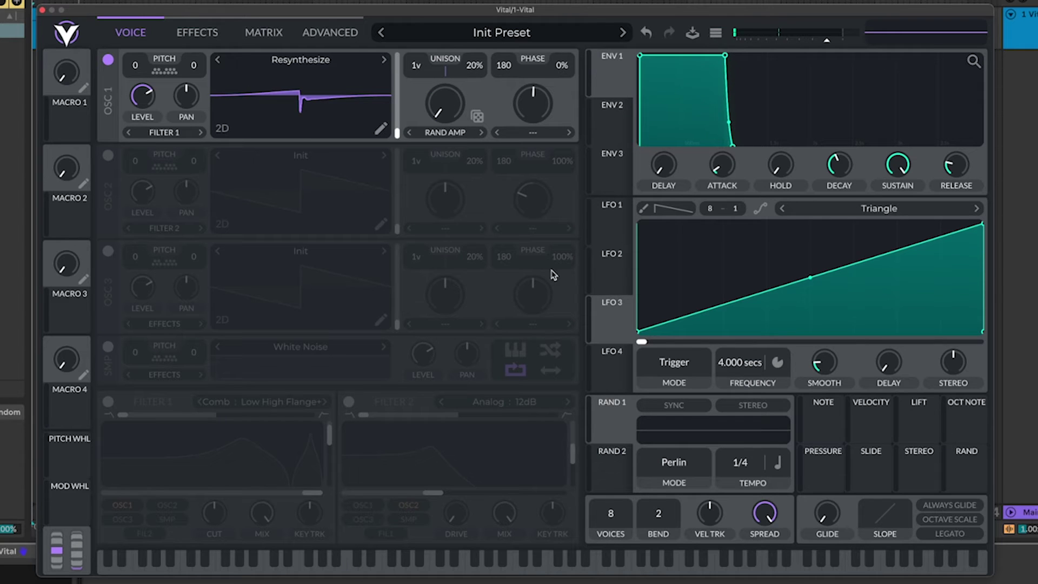
pyautogui.click(610, 226)
pyautogui.moveTo(615, 241); pyautogui.dragTo(447, 121)
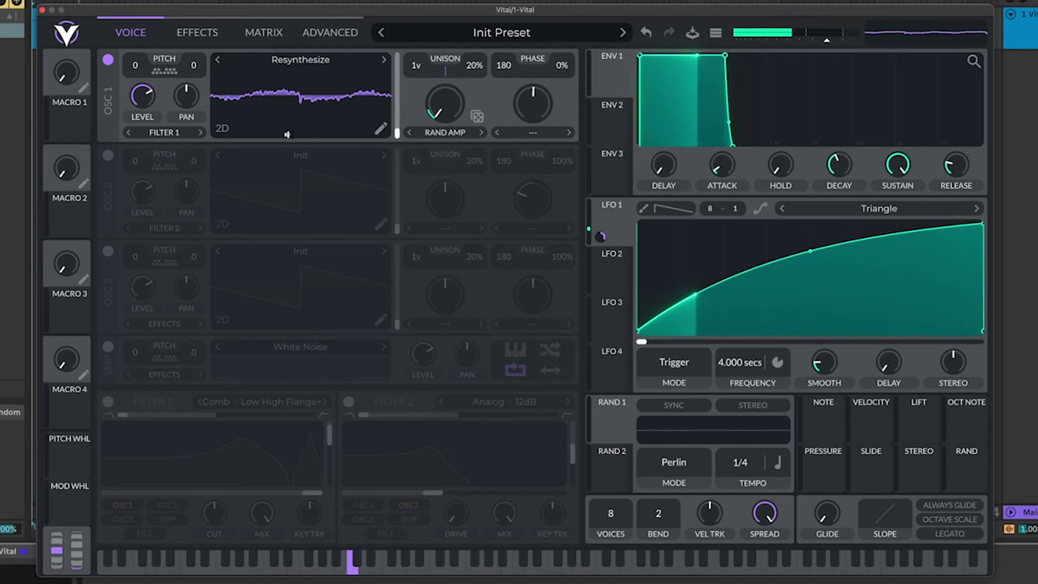
# Step: Turn on OSC 2 and load the Basic Shapes wavetable into it
pyautogui.click(236, 146)
pyautogui.click(315, 158)
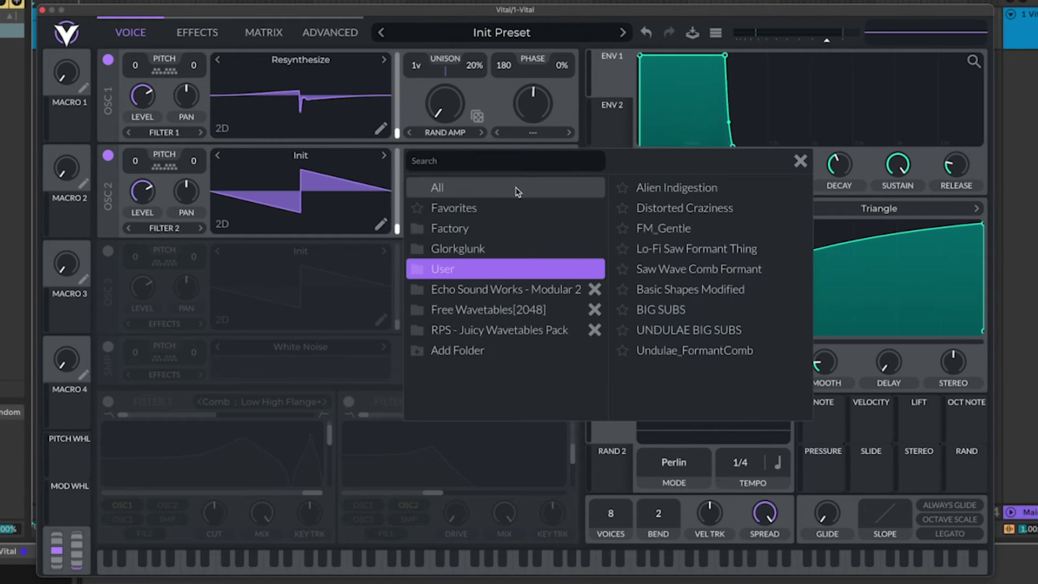
pyautogui.click(487, 188)
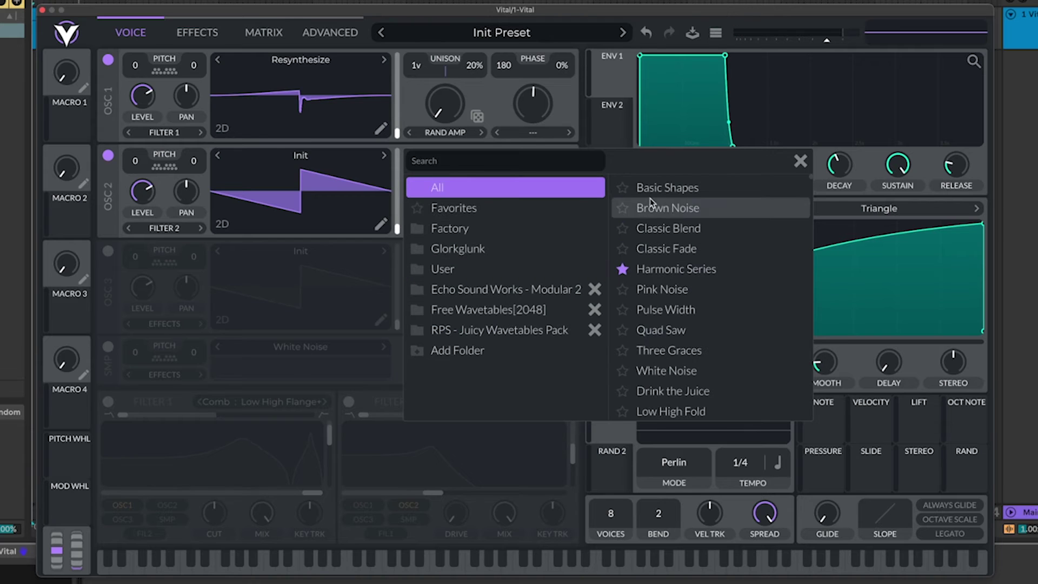
pyautogui.click(666, 186)
pyautogui.click(288, 282)
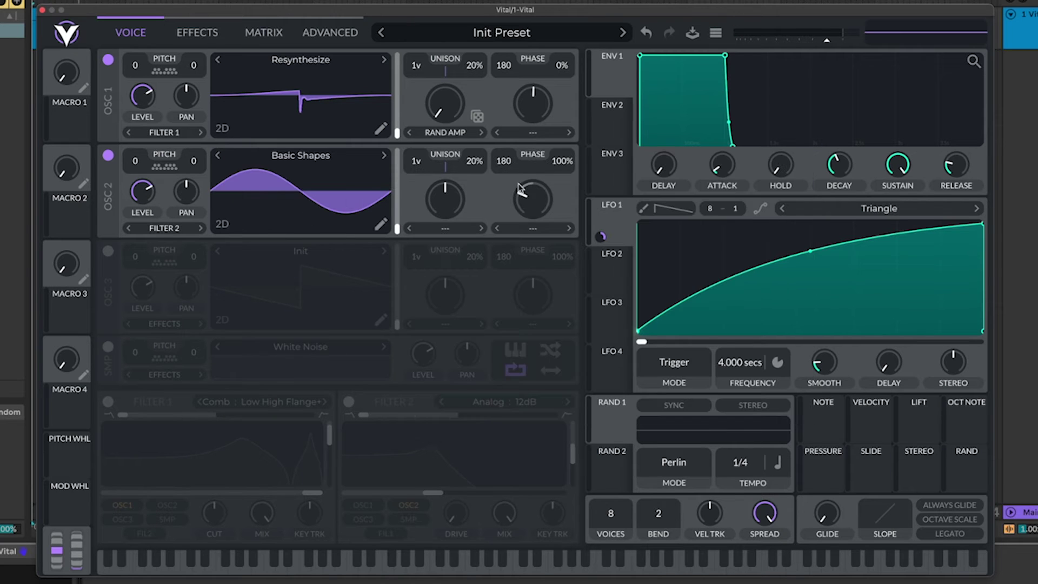
# Step: Set OSC 1 to FM from OSC 2 at about 13% and lower the EQ high band to -15 dB
pyautogui.click(517, 133)
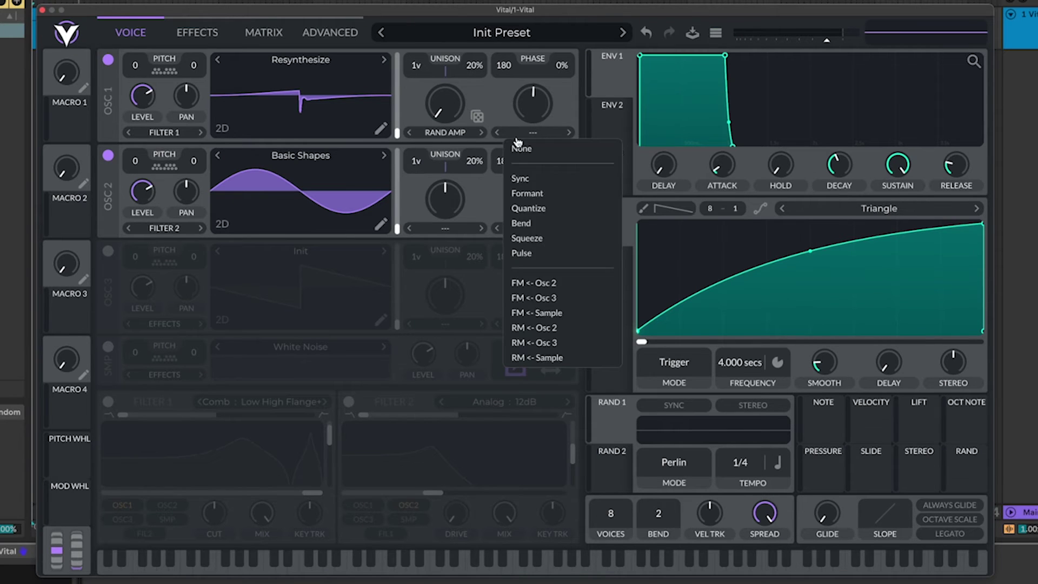
pyautogui.click(527, 283)
pyautogui.moveTo(529, 120); pyautogui.dragTo(530, 236)
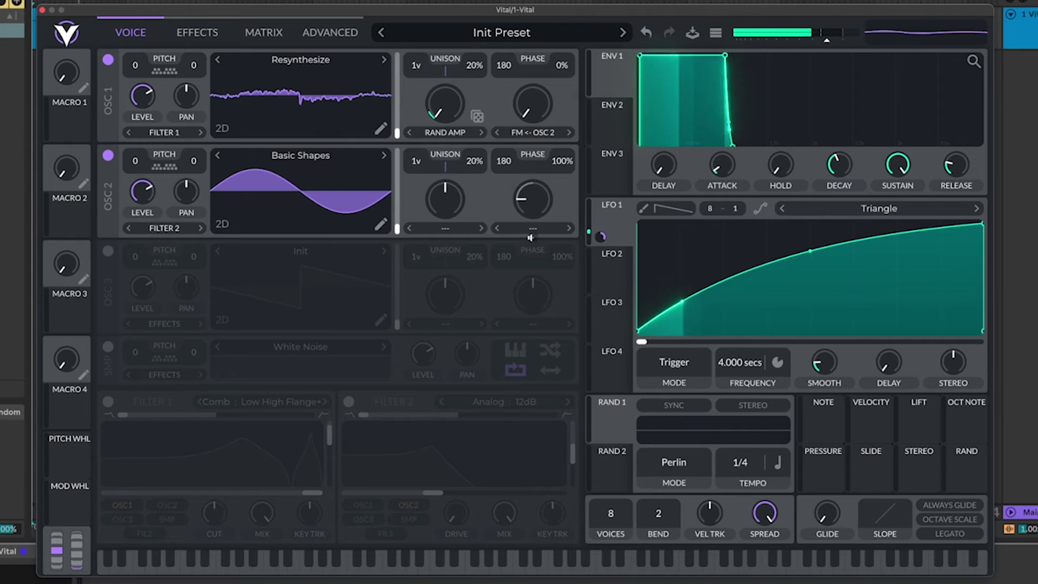
pyautogui.moveTo(532, 112); pyautogui.dragTo(531, 84)
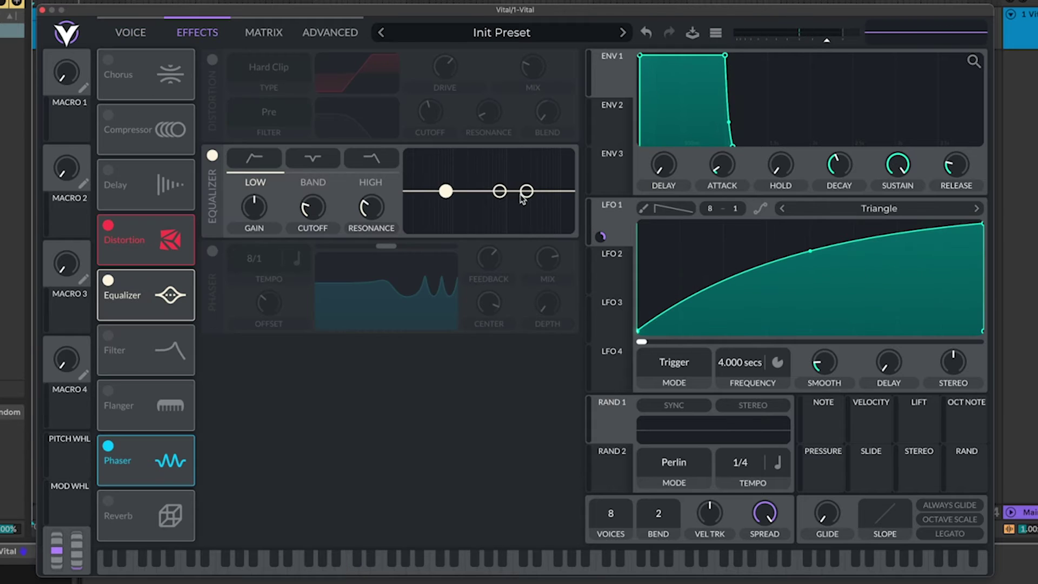
pyautogui.moveTo(526, 191)
pyautogui.mouseDown()
pyautogui.moveTo(529, 162)
pyautogui.moveTo(518, 222)
pyautogui.moveTo(529, 157)
pyautogui.moveTo(527, 181)
pyautogui.mouseUp()
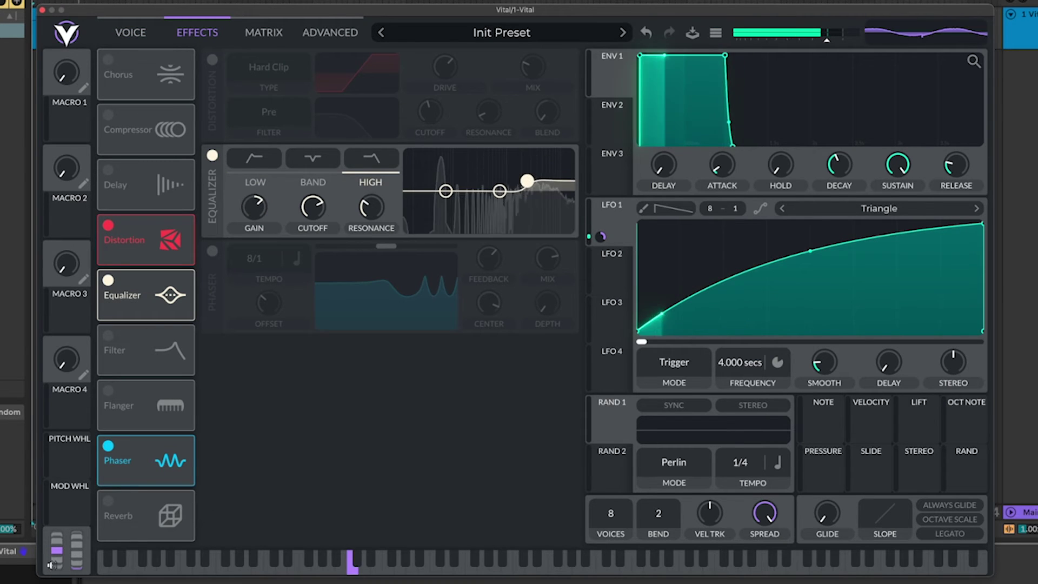
# Step: Enable the compressor after the equalizer, with a shorter release and attack near 78%
pyautogui.click(108, 116)
pyautogui.moveTo(159, 121); pyautogui.dragTo(160, 292)
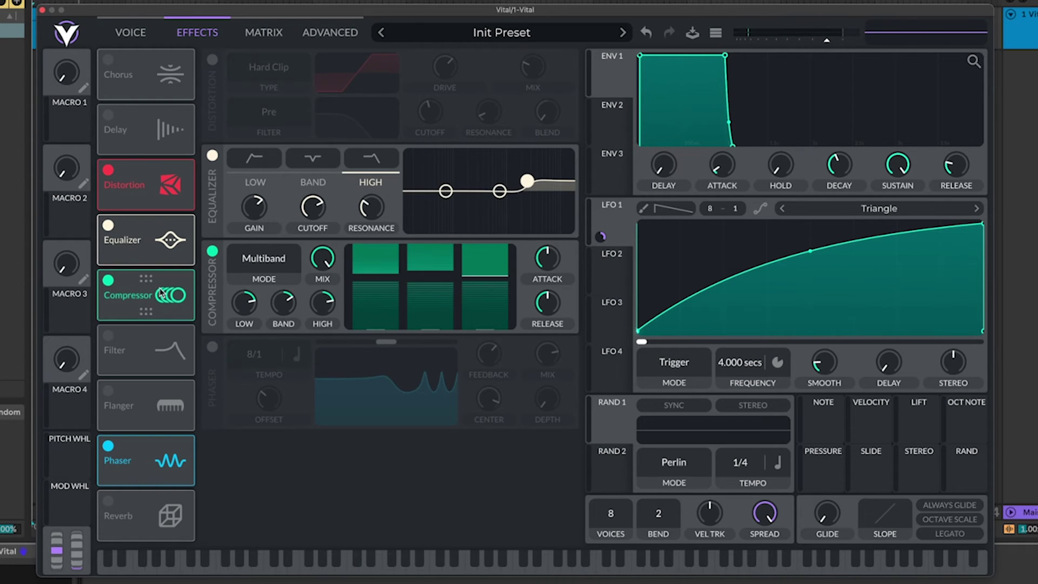
pyautogui.moveTo(548, 302); pyautogui.dragTo(548, 343)
pyautogui.moveTo(548, 254); pyautogui.dragTo(549, 248)
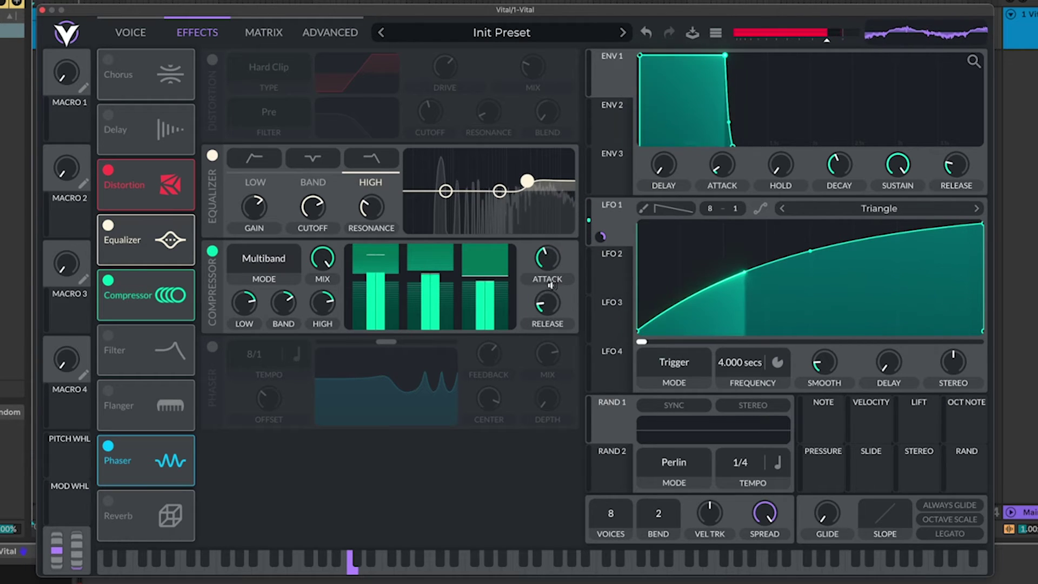
# Step: Resynthesize the current sound into OSC 1's wavetable
pyautogui.click(130, 32)
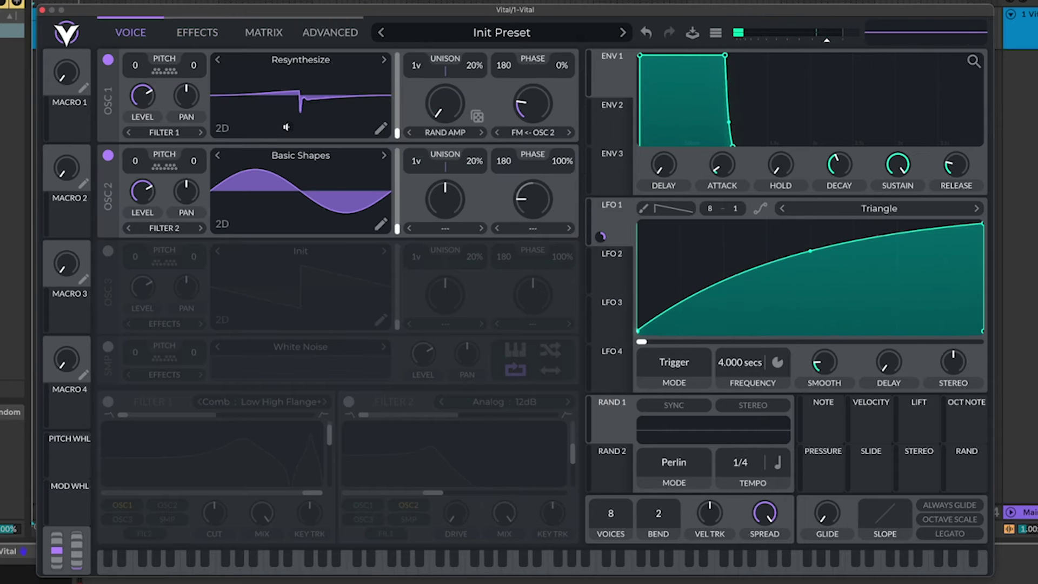
pyautogui.rightClick(309, 76)
pyautogui.click(359, 158)
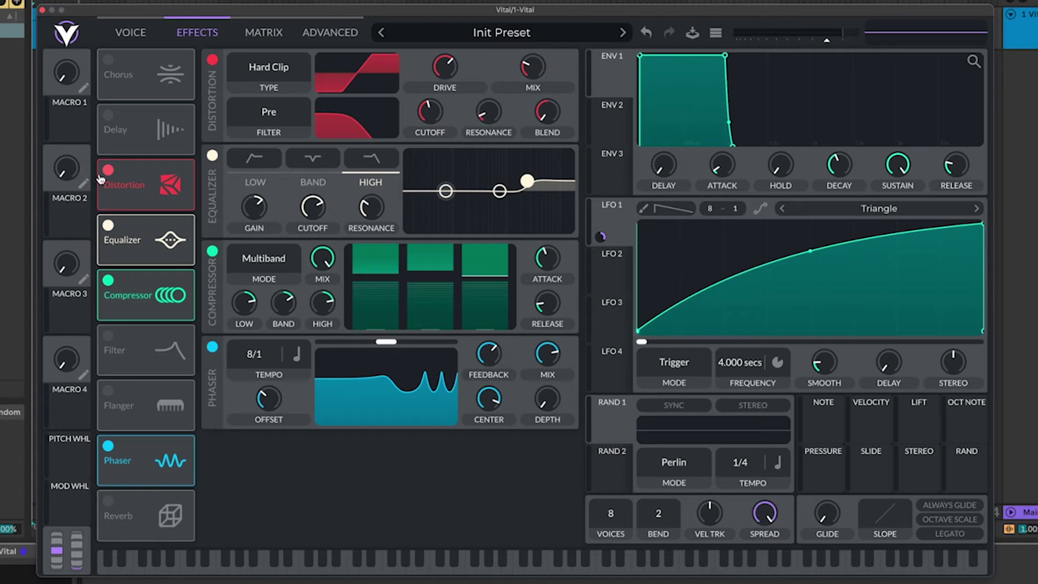
# Step: Turn off the Distortion and Equalizer effects and clear OSC 1's spectral warp
pyautogui.click(108, 170)
pyautogui.click(108, 226)
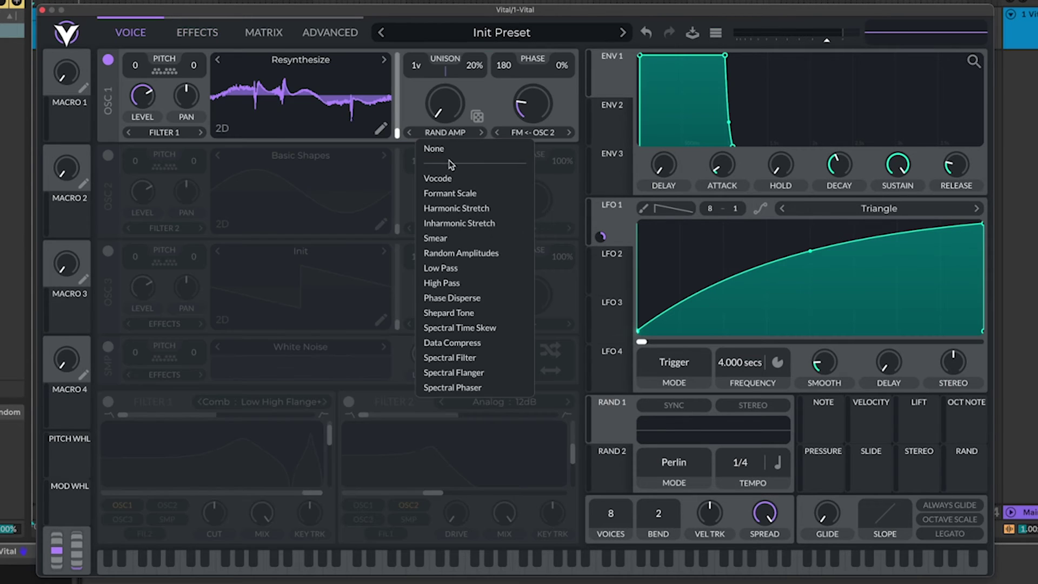
pyautogui.click(452, 163)
pyautogui.click(518, 134)
# Step: Remove FM from OSC 1 and set its wavetable frame position near 215
pyautogui.click(529, 150)
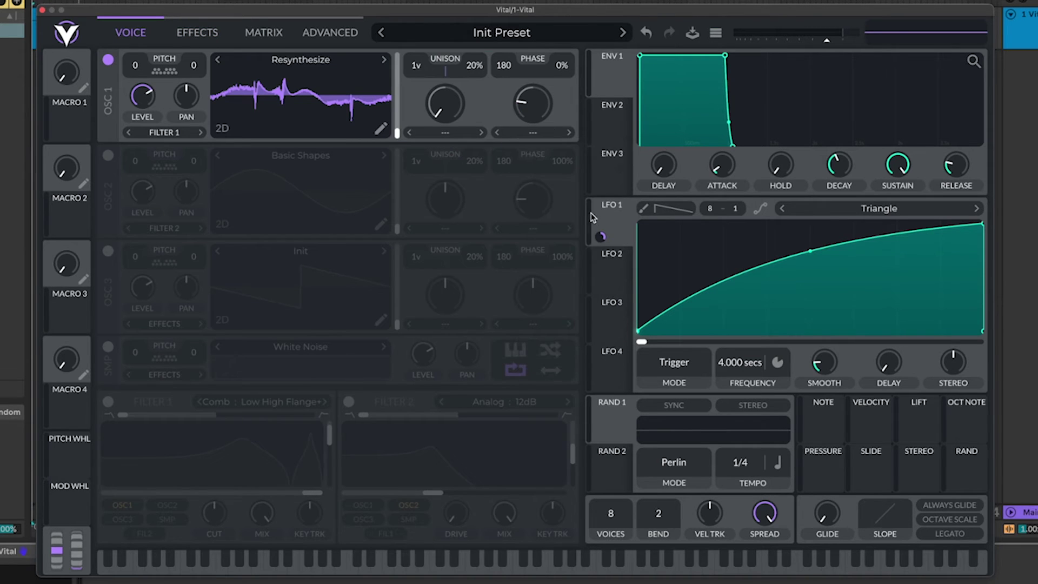
pyautogui.moveTo(397, 133); pyautogui.dragTo(392, 92)
pyautogui.moveTo(389, 49); pyautogui.dragTo(338, 71)
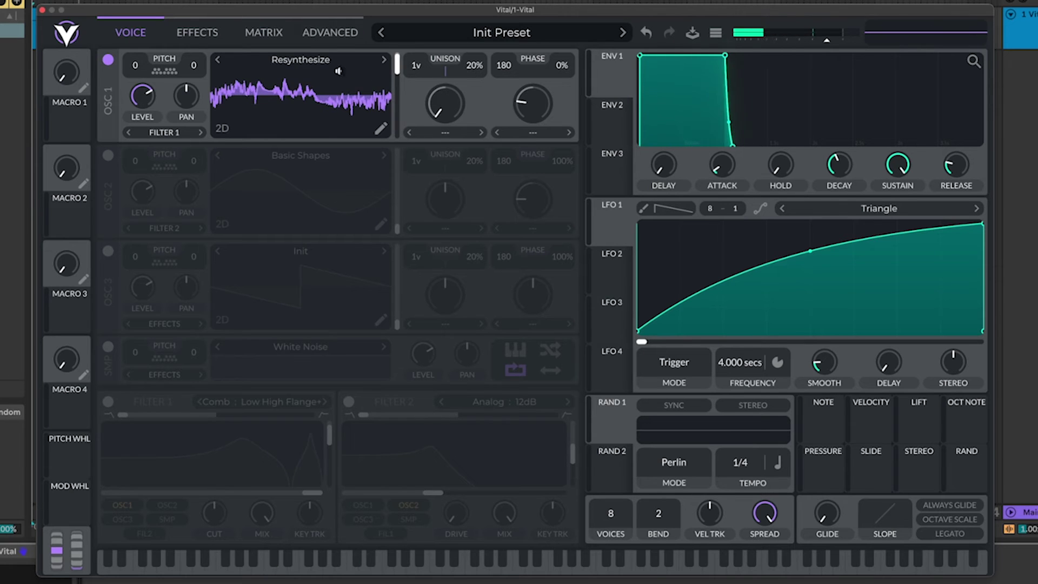
# Step: Save the resynthesized wavetable from OSC 1's editor and close the editor
pyautogui.click(385, 130)
pyautogui.click(690, 32)
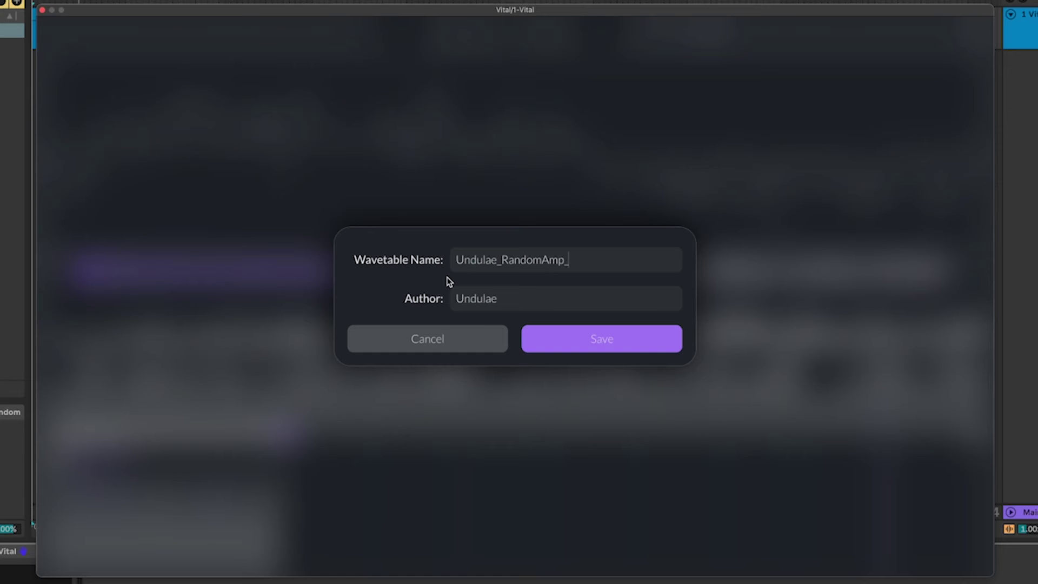
pyautogui.press('Return')
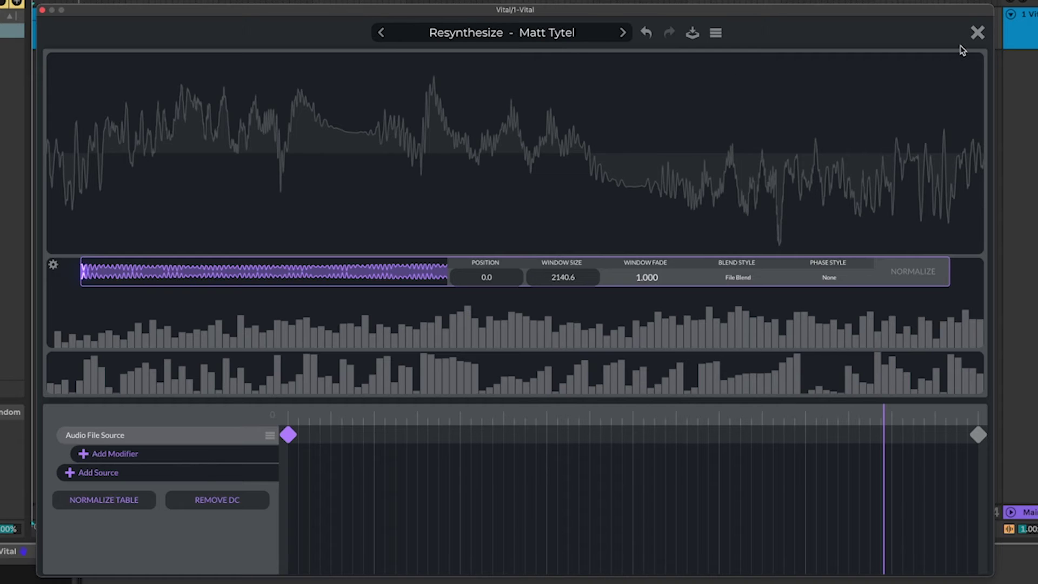
pyautogui.click(979, 35)
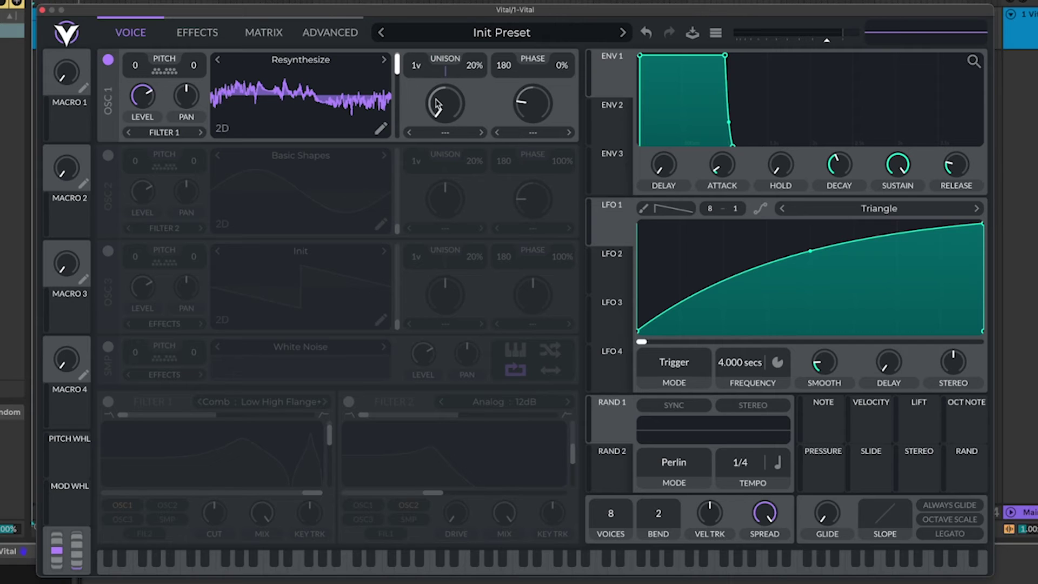
# Step: Set OSC 1's spectral morph to Smear at about 54.5% and make LFO 1 a fast decaying curve
pyautogui.click(444, 132)
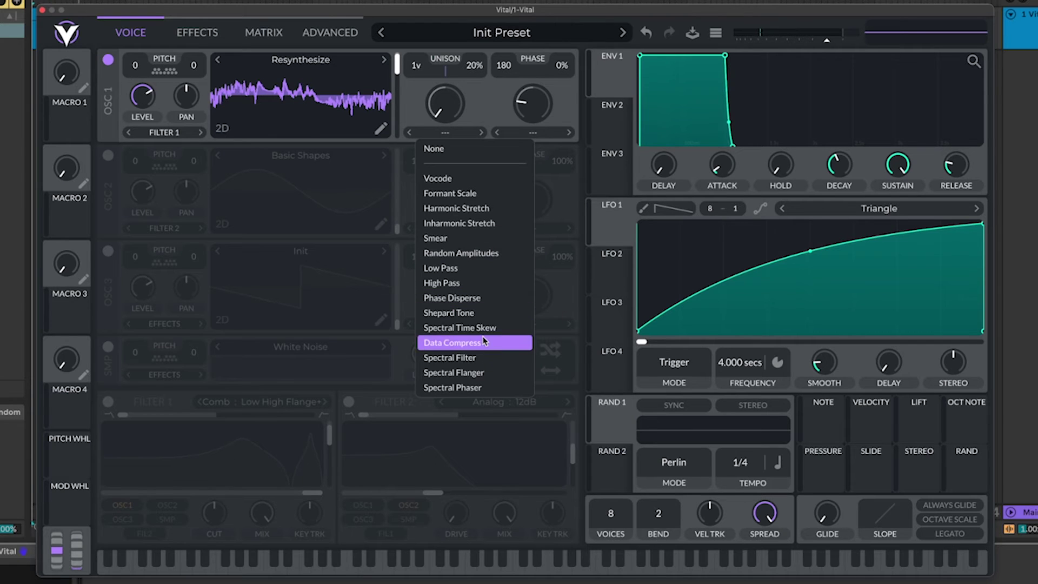
pyautogui.click(449, 238)
pyautogui.moveTo(439, 123)
pyautogui.mouseDown()
pyautogui.moveTo(468, 107)
pyautogui.moveTo(451, 114)
pyautogui.mouseUp()
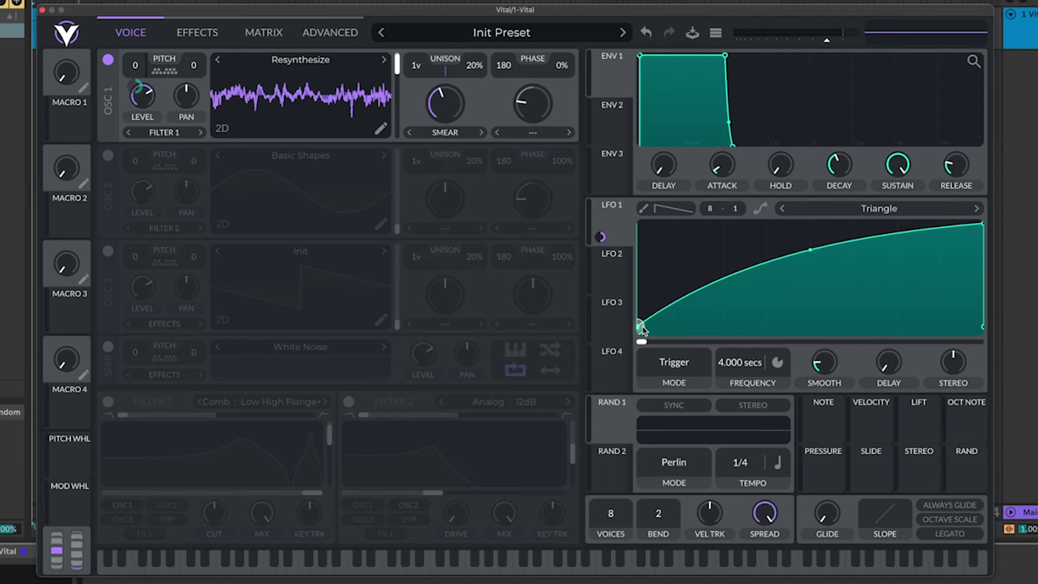
pyautogui.moveTo(643, 328); pyautogui.dragTo(594, 155)
pyautogui.moveTo(980, 226); pyautogui.dragTo(983, 331)
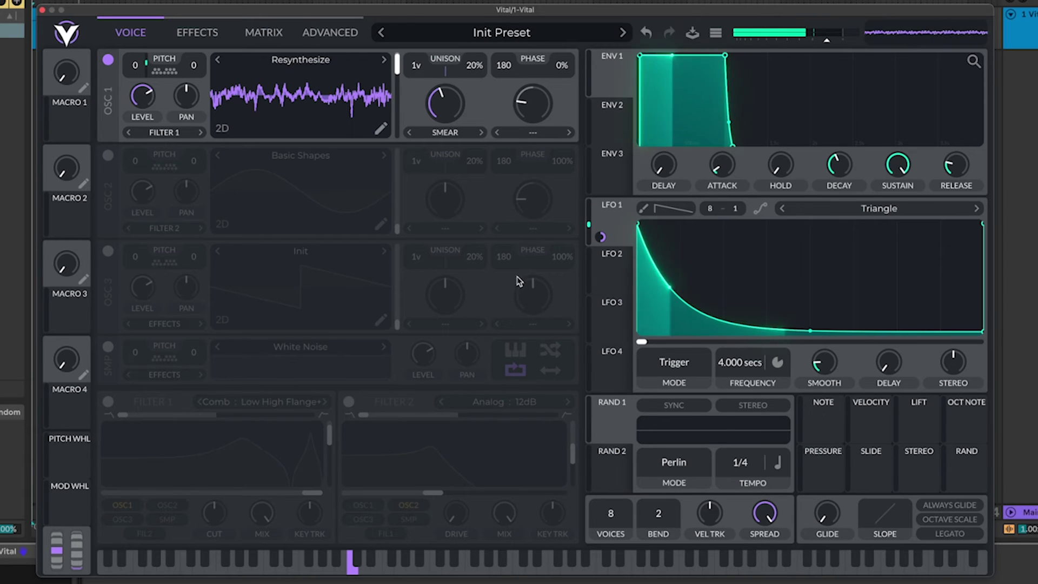
# Step: Make LFO 2 a rising ramp and set OSC 1 to FM from the enabled OSC 2
pyautogui.click(626, 272)
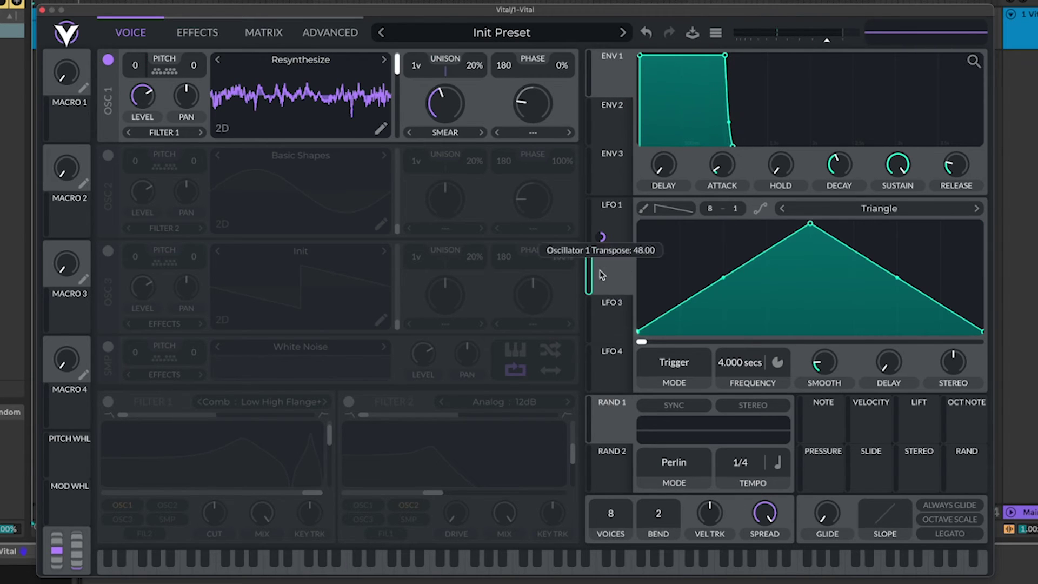
pyautogui.moveTo(811, 226); pyautogui.dragTo(983, 224)
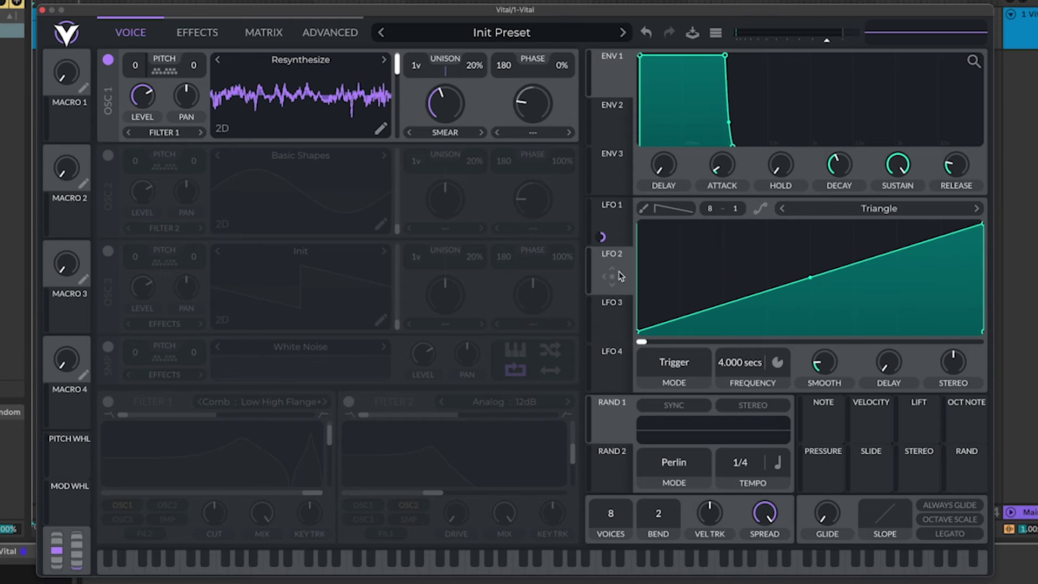
pyautogui.moveTo(621, 278); pyautogui.dragTo(595, 257)
pyautogui.click(532, 133)
pyautogui.click(542, 277)
pyautogui.click(108, 156)
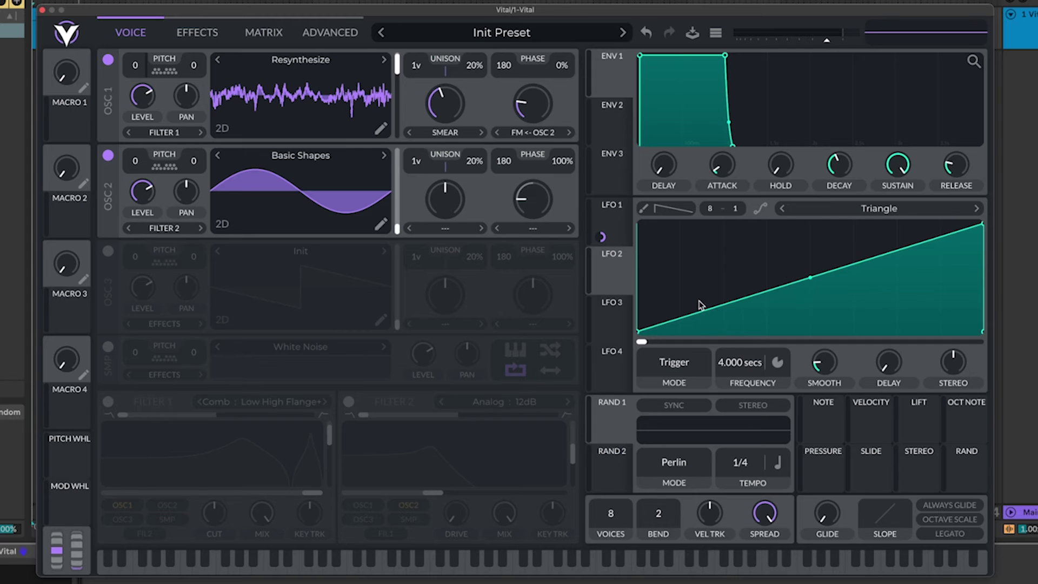
# Step: Route LFO 2 to OSC 1's FM amount (about 29%) at -0.304 depth, bending its ramp convex
pyautogui.moveTo(612, 276); pyautogui.dragTo(532, 103)
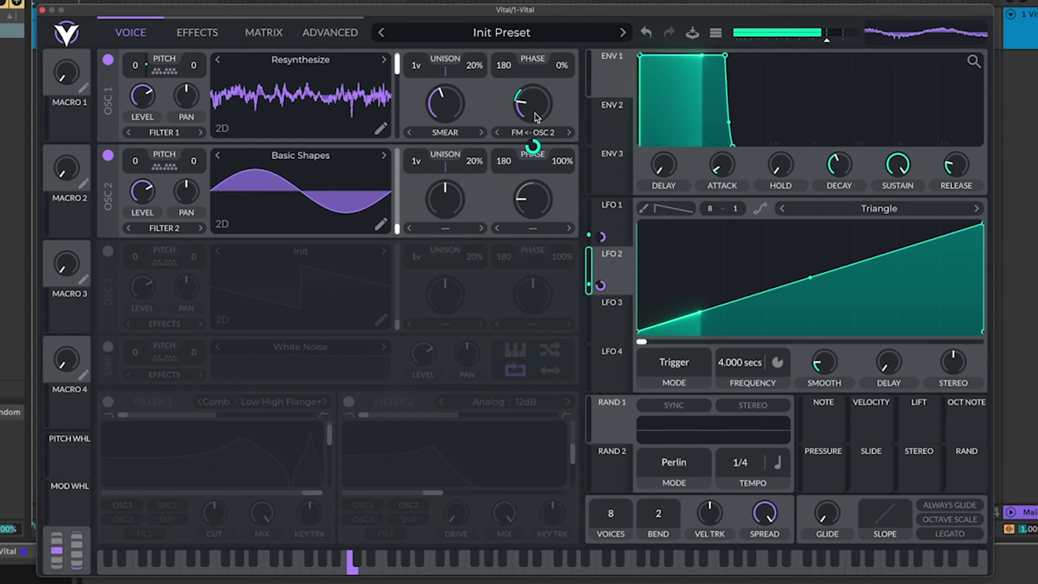
pyautogui.moveTo(533, 146); pyautogui.dragTo(533, 206)
pyautogui.moveTo(525, 106); pyautogui.dragTo(526, 96)
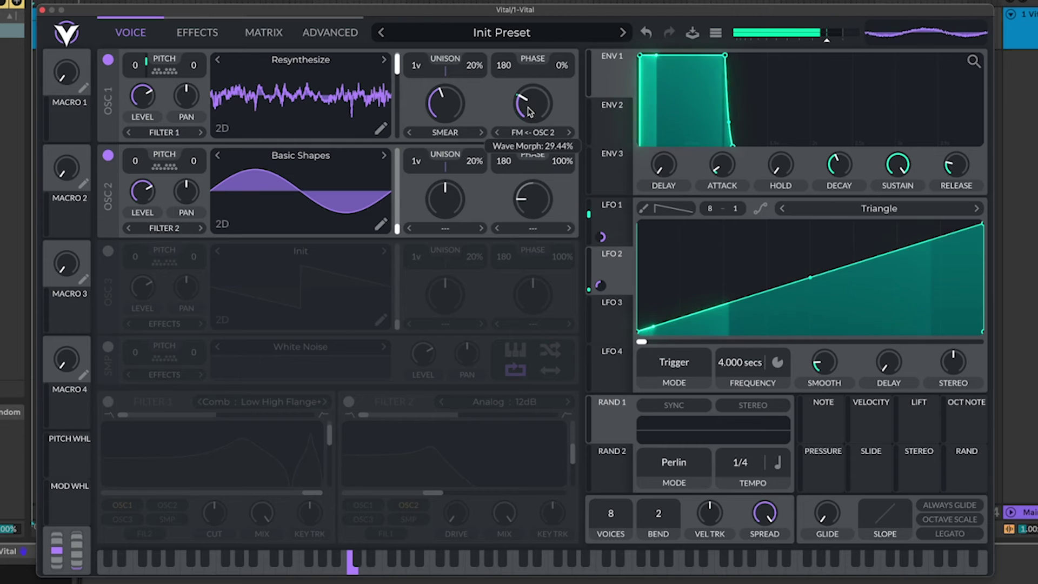
pyautogui.moveTo(536, 146)
pyautogui.mouseDown()
pyautogui.moveTo(536, 119)
pyautogui.moveTo(535, 145)
pyautogui.mouseUp()
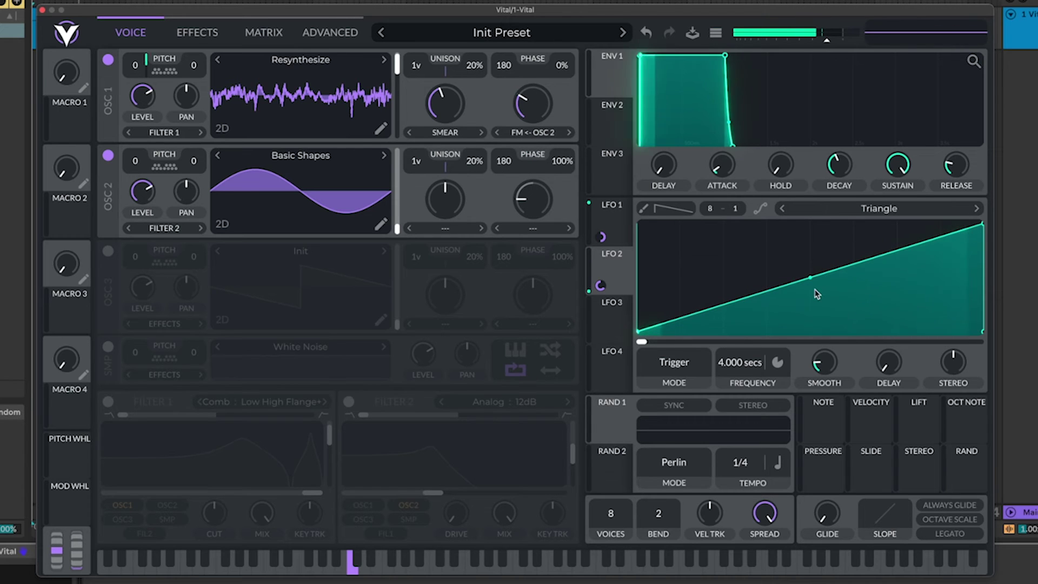
pyautogui.moveTo(810, 278); pyautogui.dragTo(810, 226)
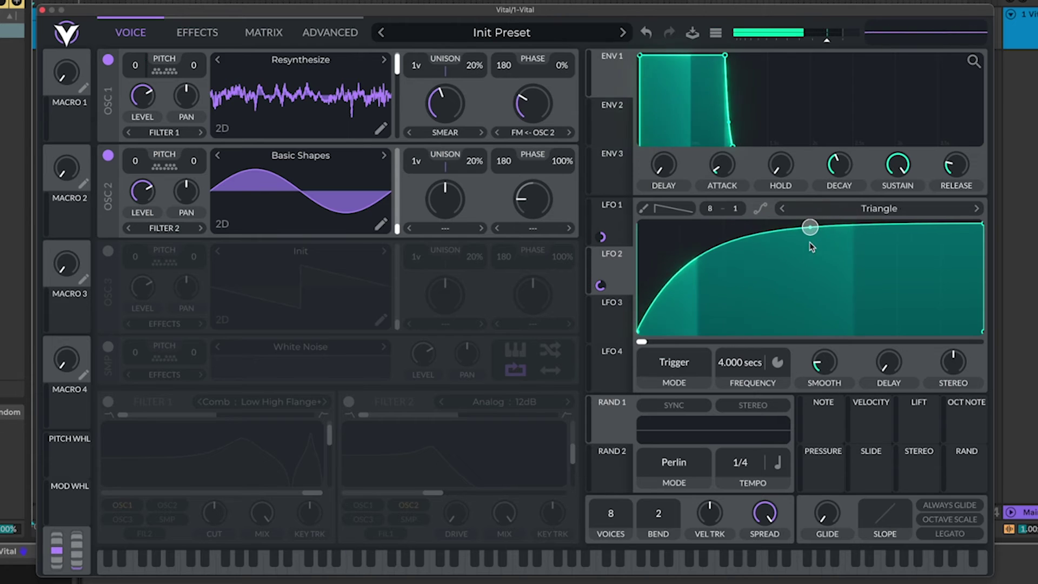
# Step: Enable reverb and modulate its mix with LFO 3, shaped as a delayed convex rise
pyautogui.click(212, 34)
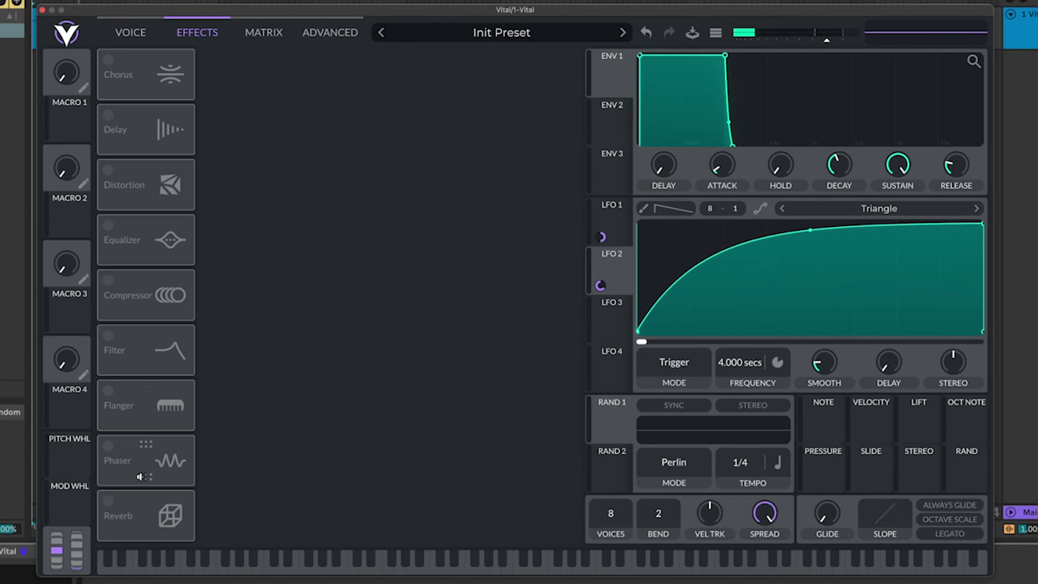
pyautogui.click(119, 509)
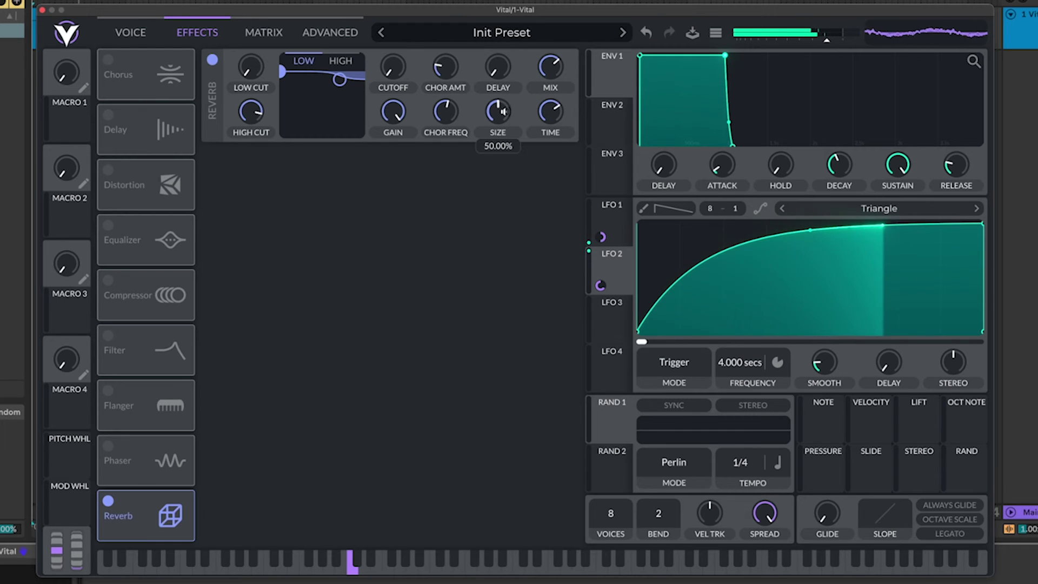
pyautogui.click(613, 326)
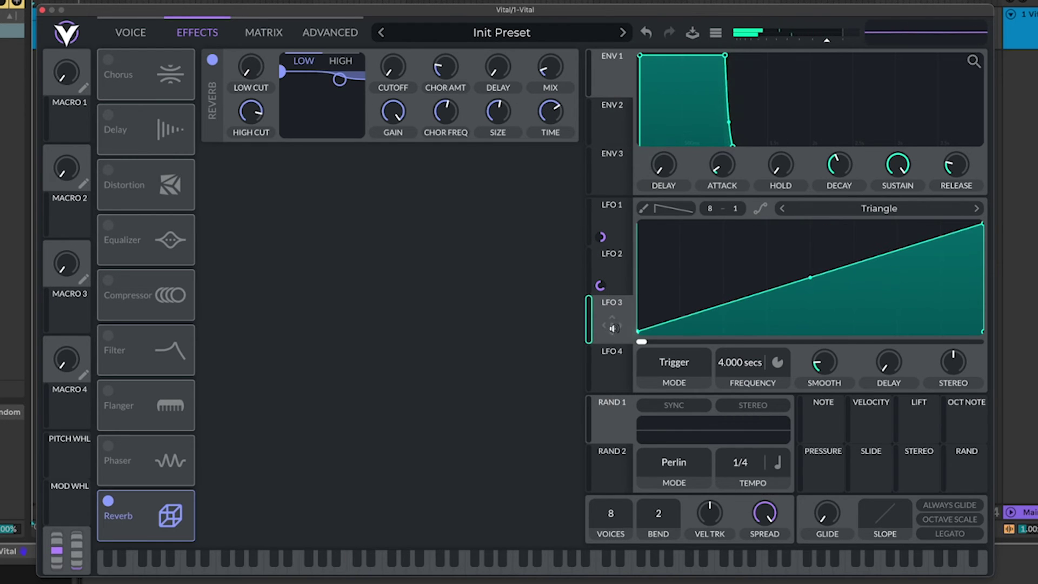
pyautogui.moveTo(611, 325); pyautogui.dragTo(547, 79)
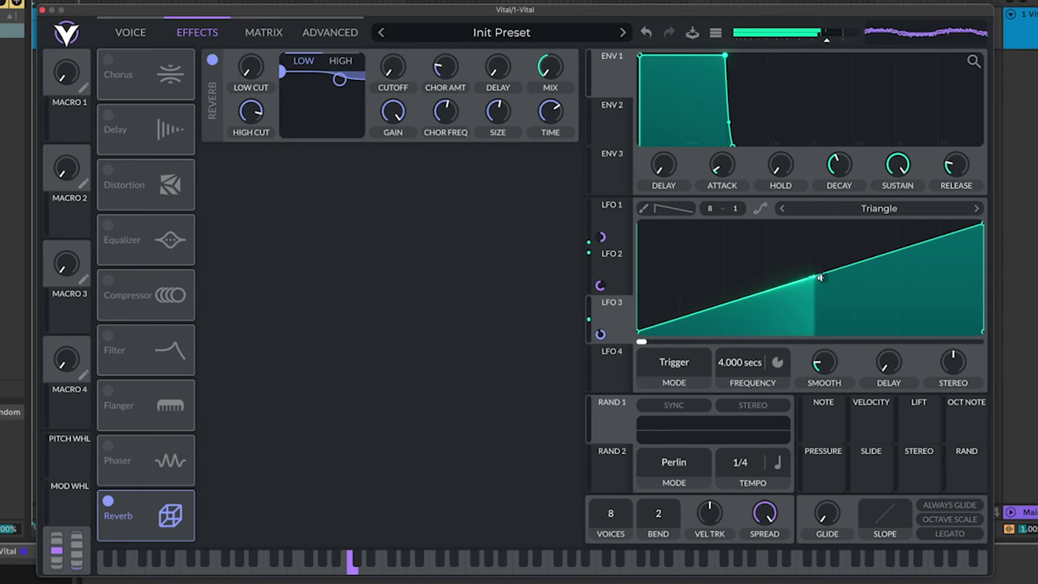
pyautogui.moveTo(811, 276); pyautogui.dragTo(808, 229)
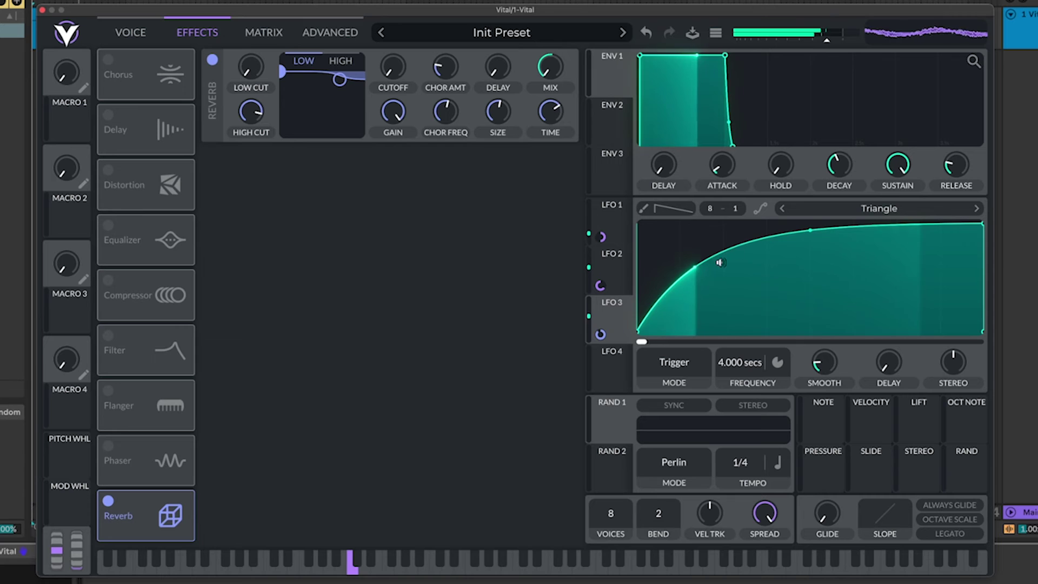
pyautogui.doubleClick(734, 281)
pyautogui.moveTo(735, 281); pyautogui.dragTo(689, 365)
pyautogui.moveTo(845, 274); pyautogui.dragTo(836, 239)
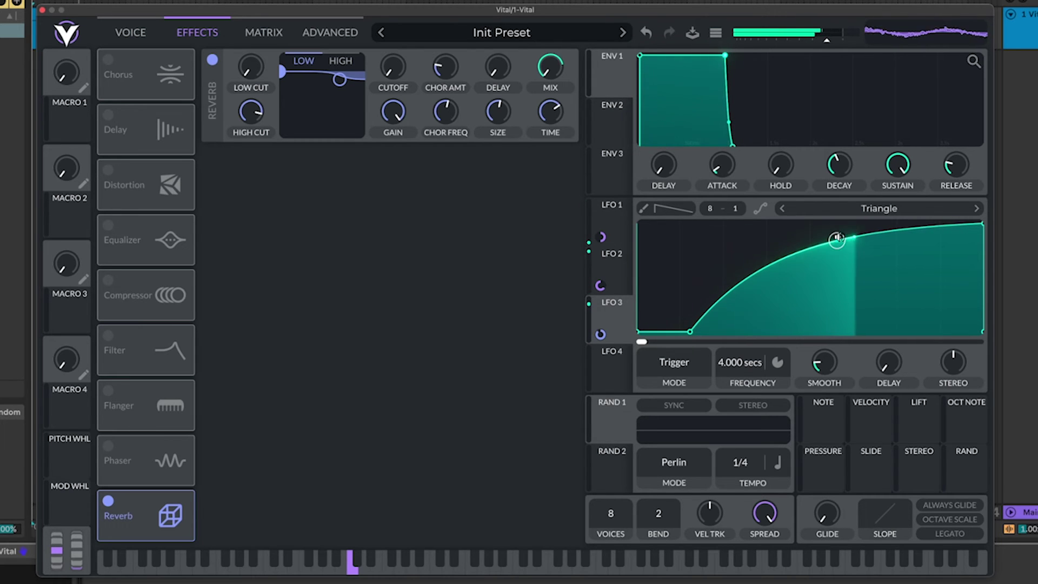
# Step: Resynthesize the whole patch into OSC 1's wavetable and switch off OSC 2
pyautogui.click(131, 32)
pyautogui.click(259, 69)
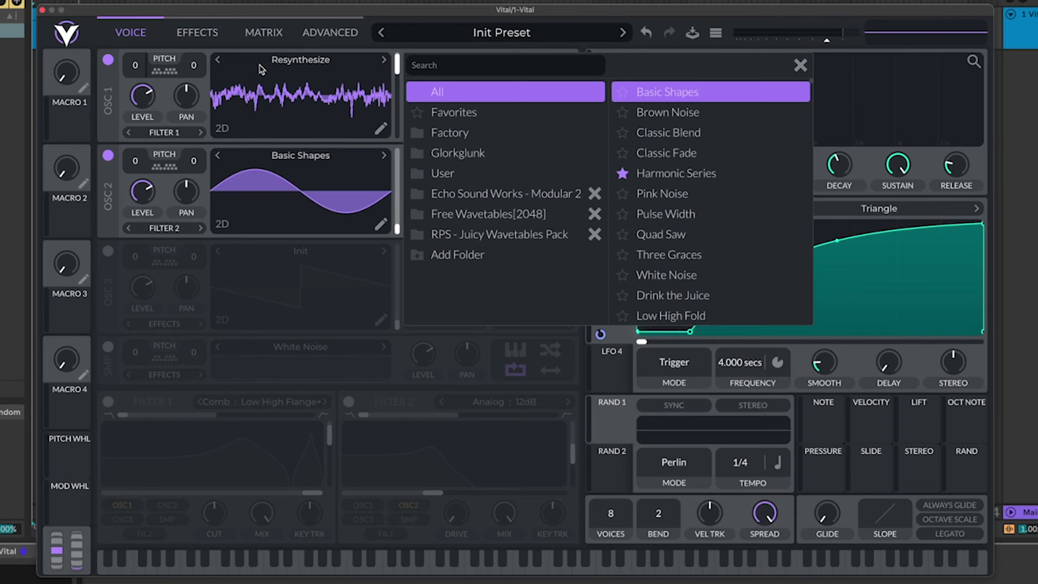
pyautogui.rightClick(294, 109)
pyautogui.click(346, 193)
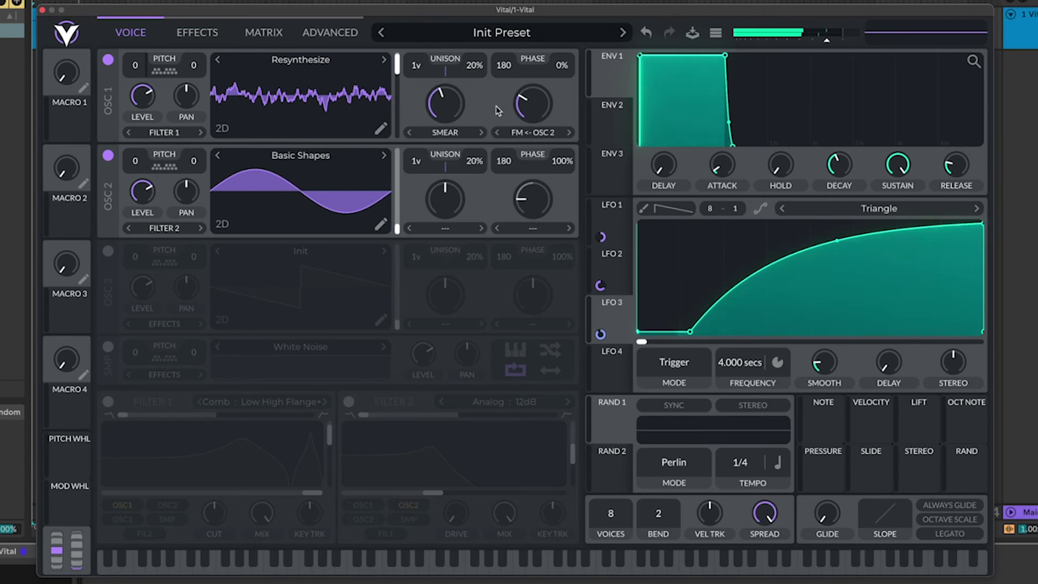
pyautogui.click(108, 156)
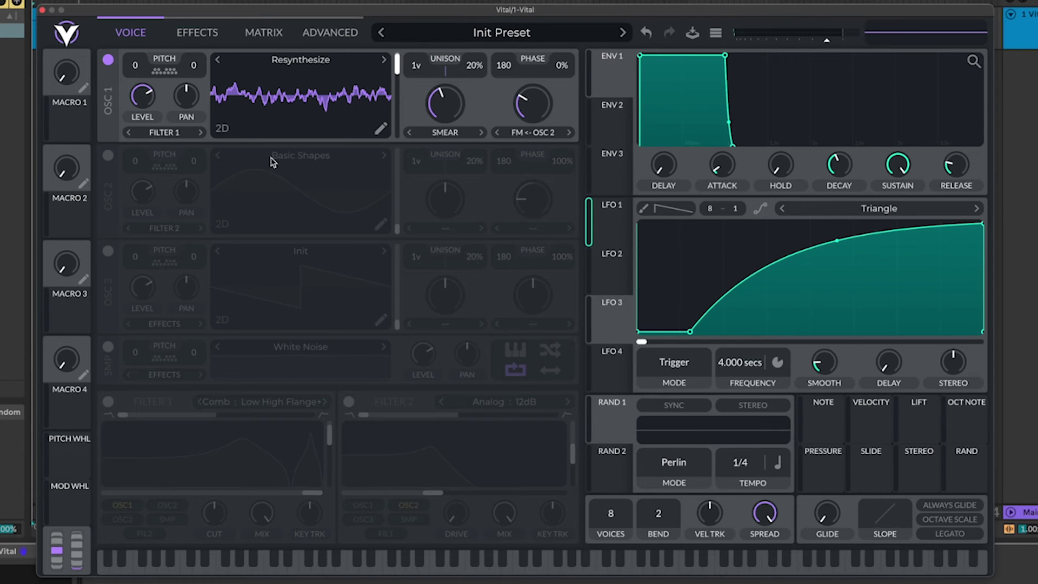
# Step: Turn off the reverb effect
pyautogui.click(189, 32)
pyautogui.click(108, 500)
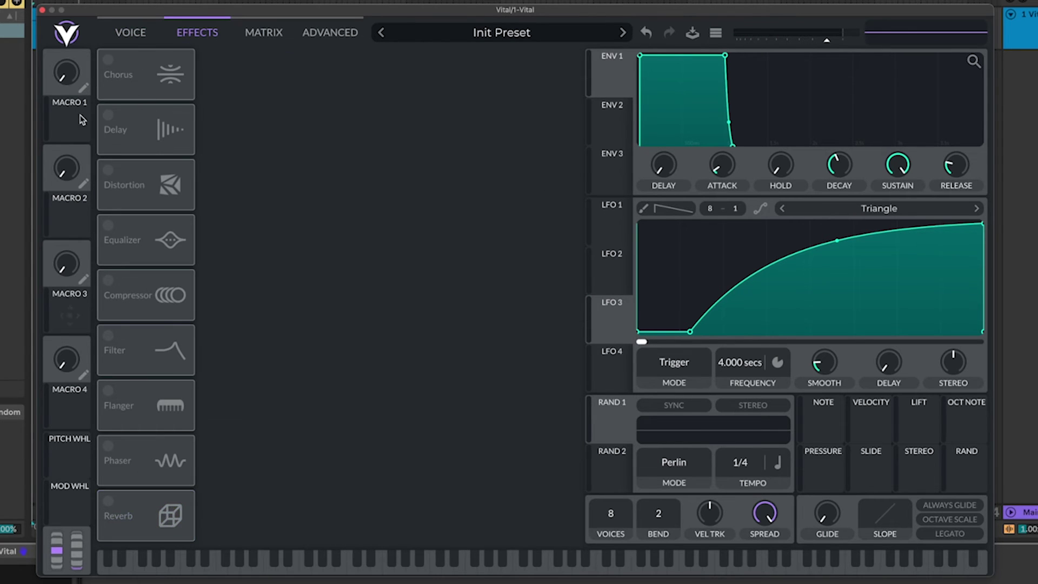
pyautogui.click(135, 33)
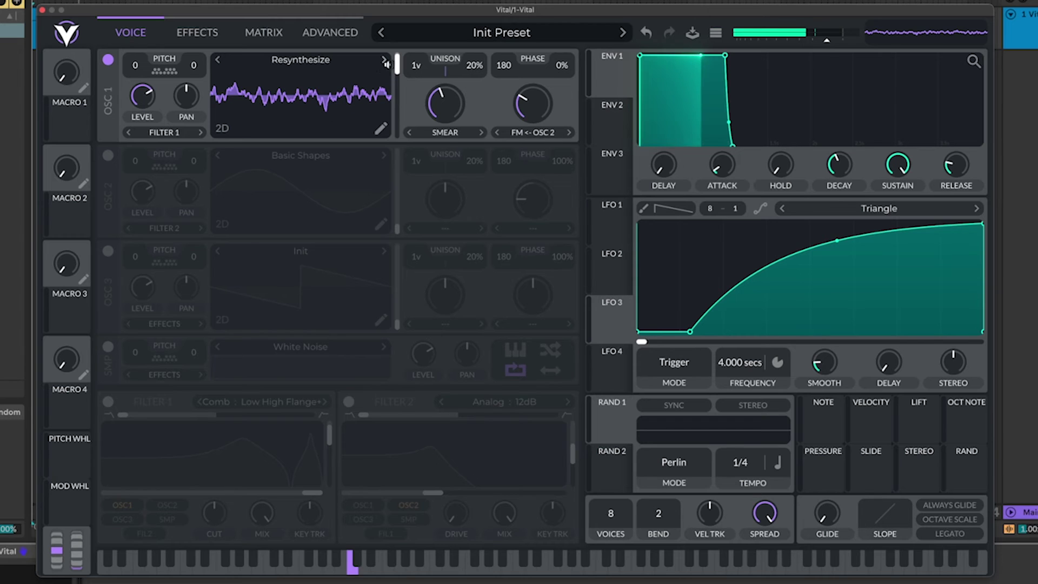
# Step: Set OSC 1's spectral morph and phase modulation to None, then sweep the wavetable frames
pyautogui.click(451, 133)
pyautogui.click(474, 144)
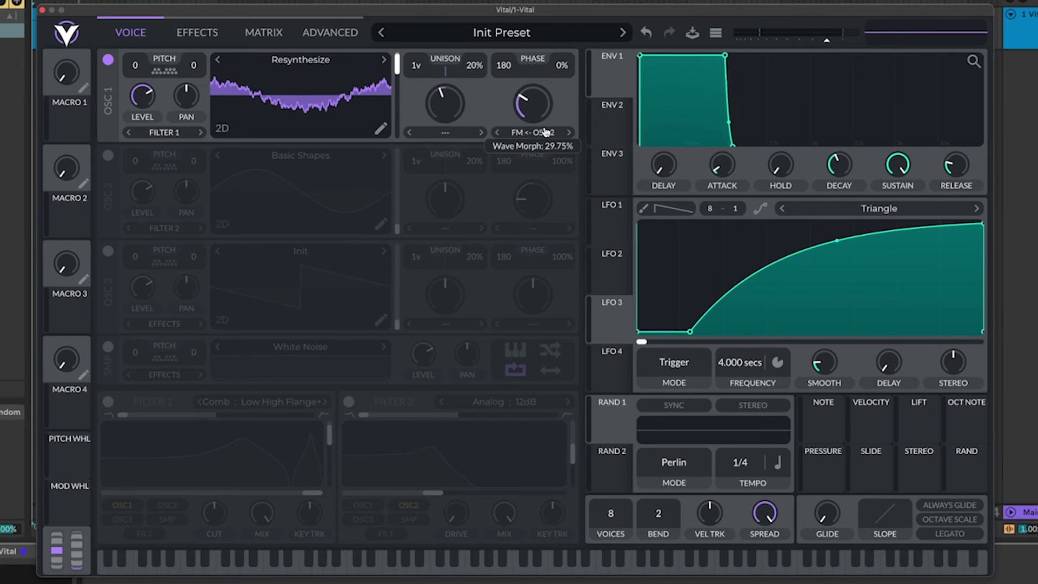
pyautogui.click(526, 135)
pyautogui.click(523, 149)
pyautogui.moveTo(397, 65); pyautogui.dragTo(398, 109)
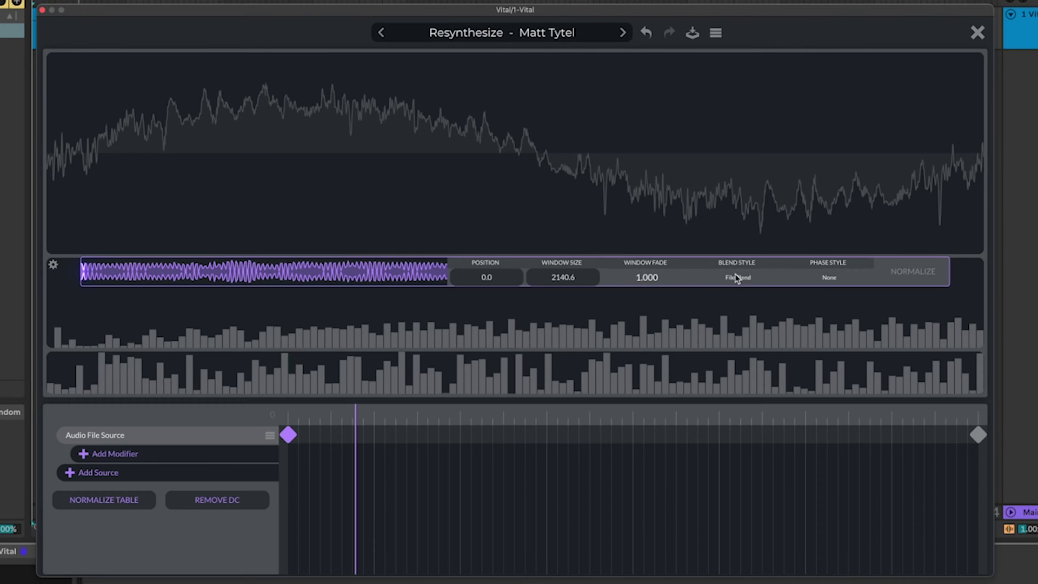
# Step: Set the resynthesis blend style to Spectral and close the wavetable editor
pyautogui.click(736, 276)
pyautogui.click(827, 277)
pyautogui.click(830, 278)
pyautogui.click(746, 283)
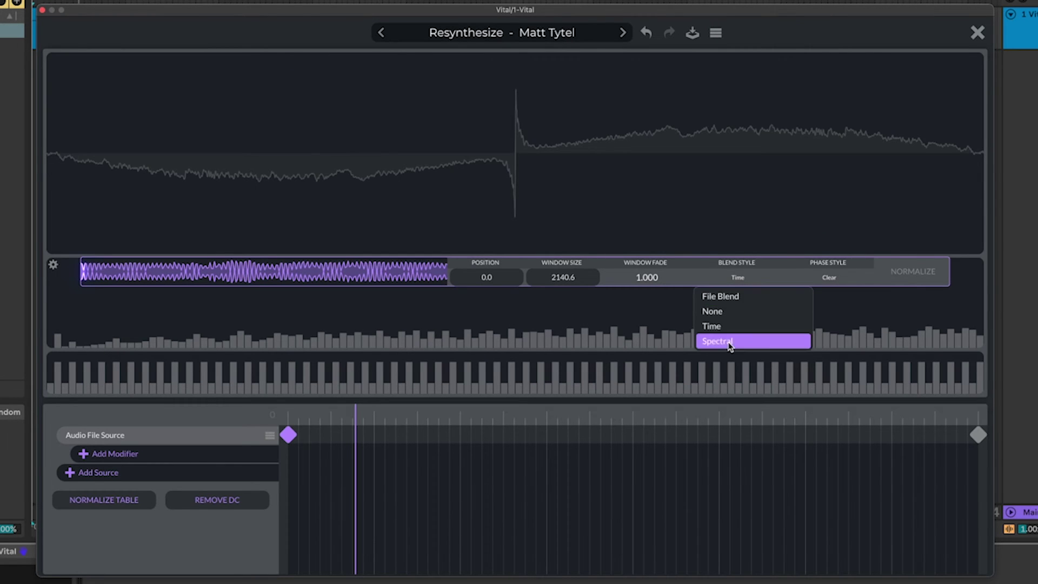
pyautogui.click(730, 342)
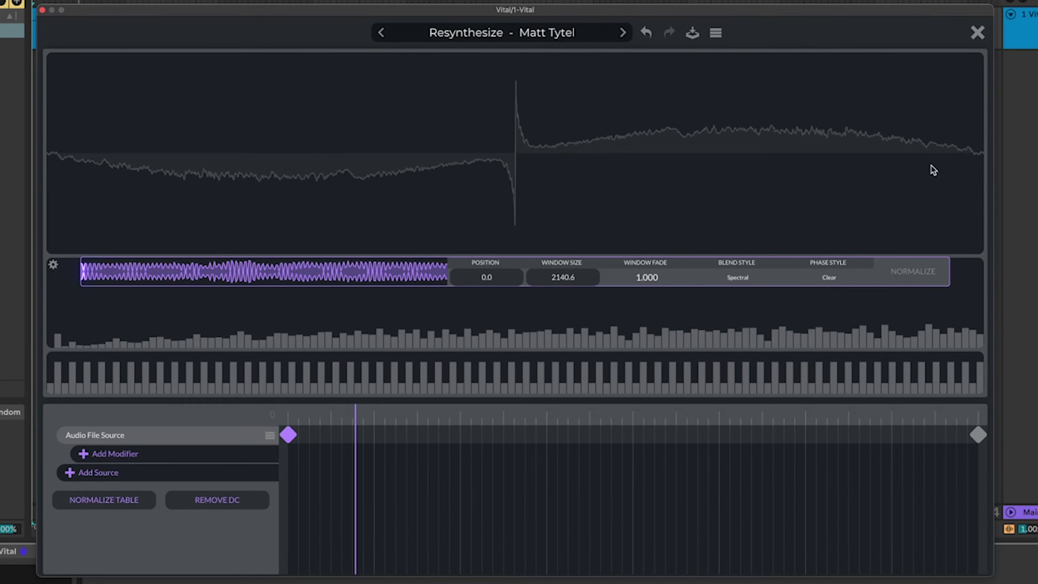
pyautogui.click(976, 34)
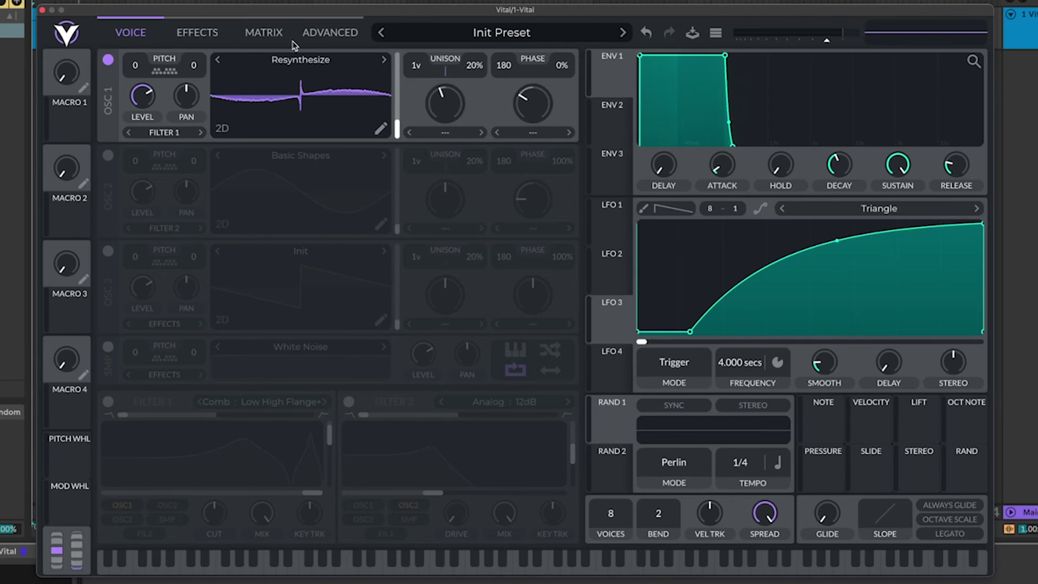
# Step: Move OSC 1 to a later wavetable frame and raise unison to 4 voices
pyautogui.moveTo(396, 129); pyautogui.dragTo(395, 107)
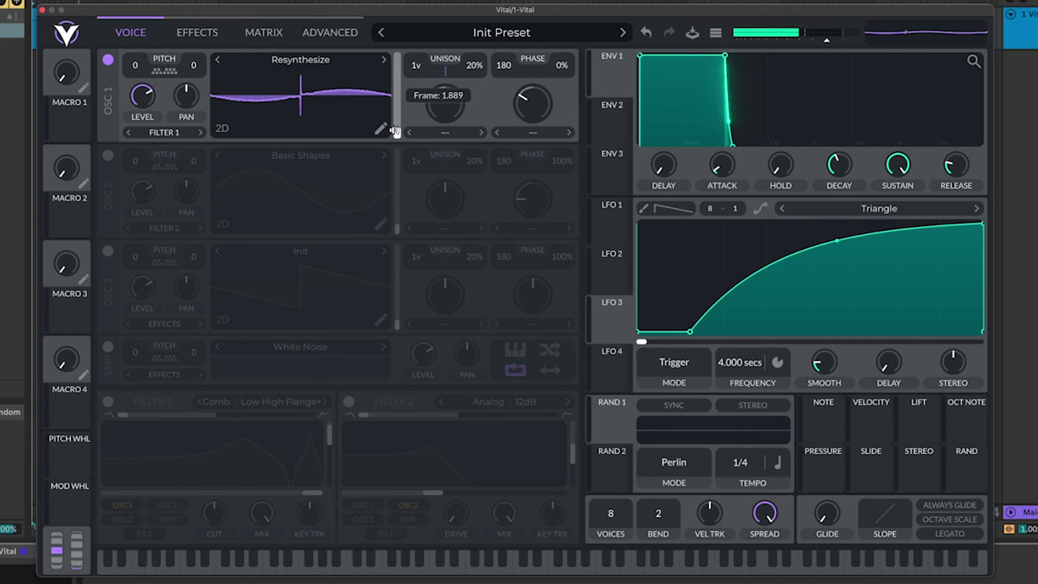
pyautogui.moveTo(413, 66); pyautogui.dragTo(414, 56)
pyautogui.moveTo(401, 115); pyautogui.dragTo(400, 73)
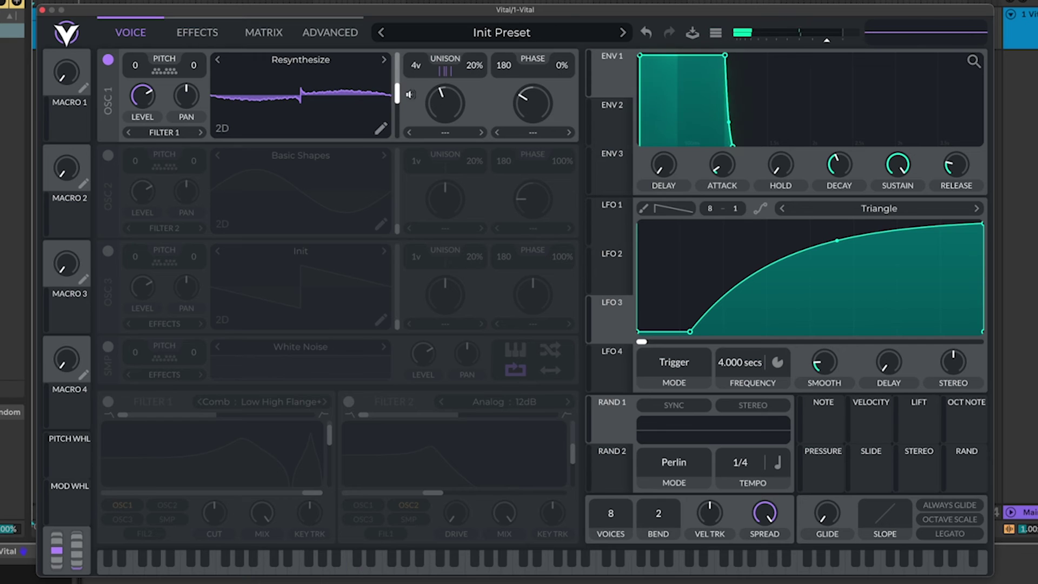
# Step: Save the wavetable as 'Undulae_ReverbTable', then load Basic Shapes onto OSC 1
pyautogui.click(381, 129)
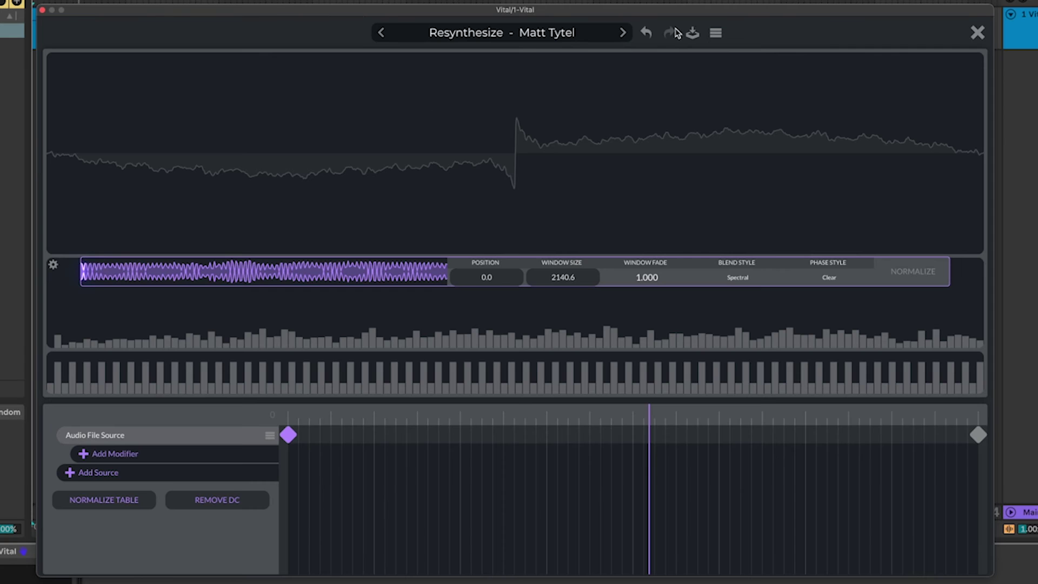
pyautogui.click(694, 34)
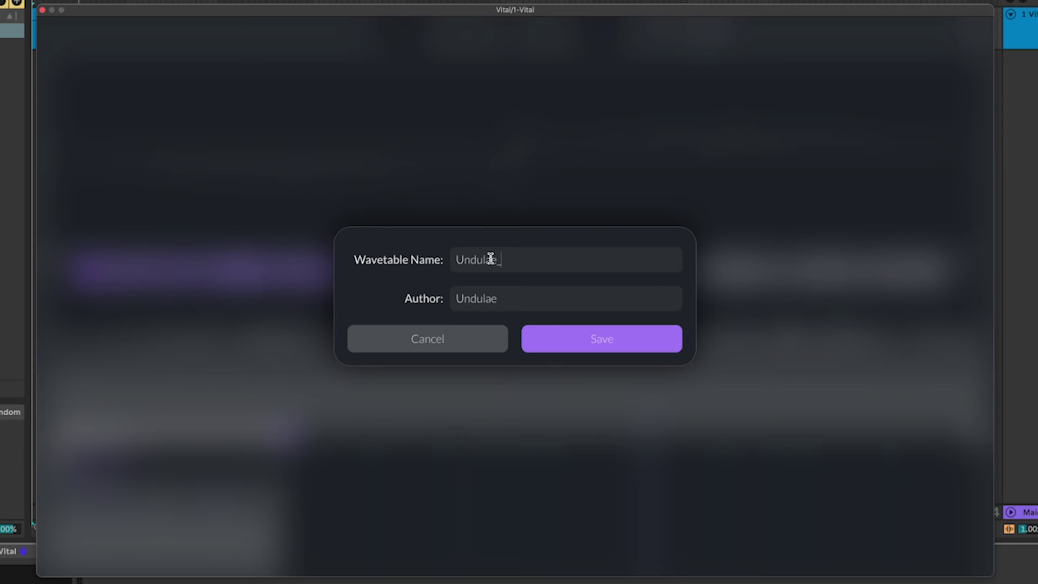
pyautogui.write('Undulae_ReverbTable')
pyautogui.press('Return')
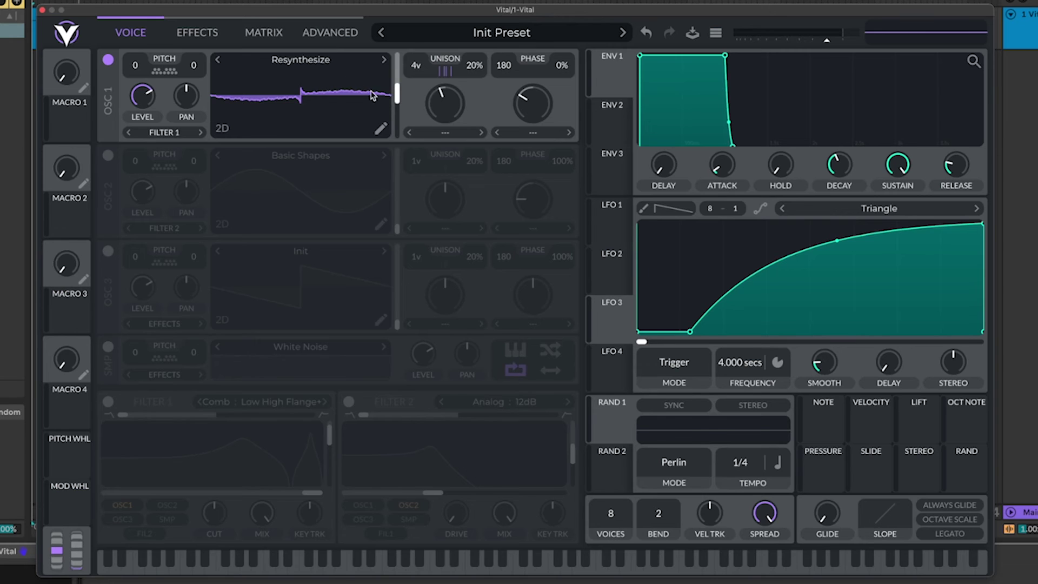
pyautogui.click(358, 62)
pyautogui.click(353, 65)
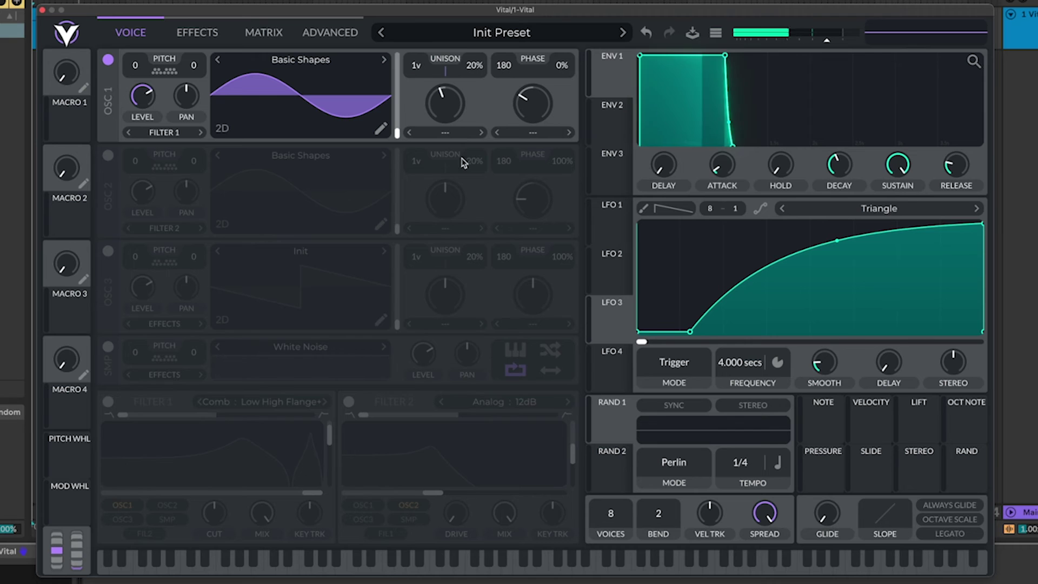
# Step: Set OSC 1 to FM from the enabled OSC 2, with FM amount about 4.6%
pyautogui.click(533, 132)
pyautogui.click(470, 257)
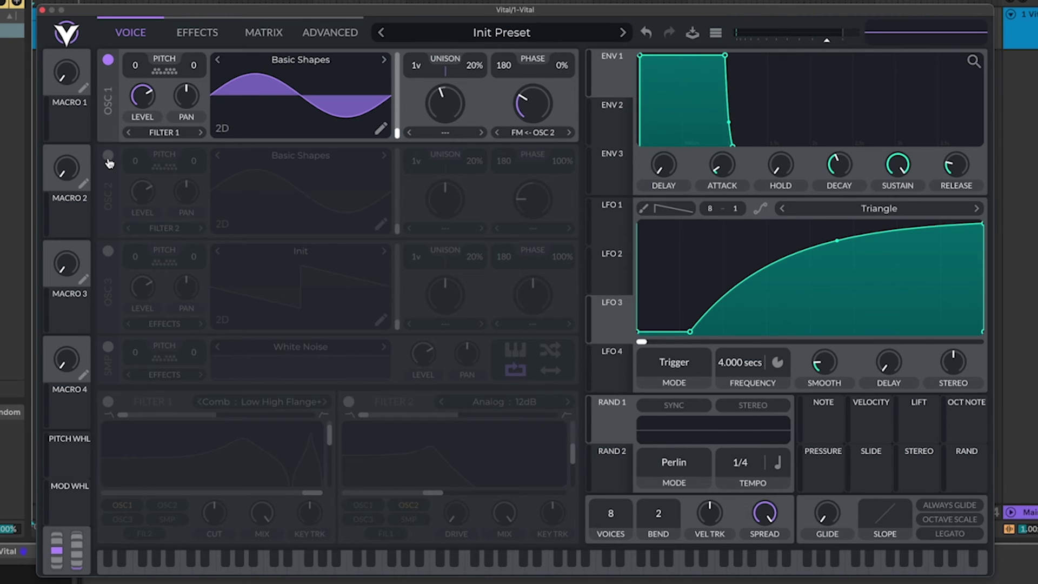
pyautogui.click(108, 156)
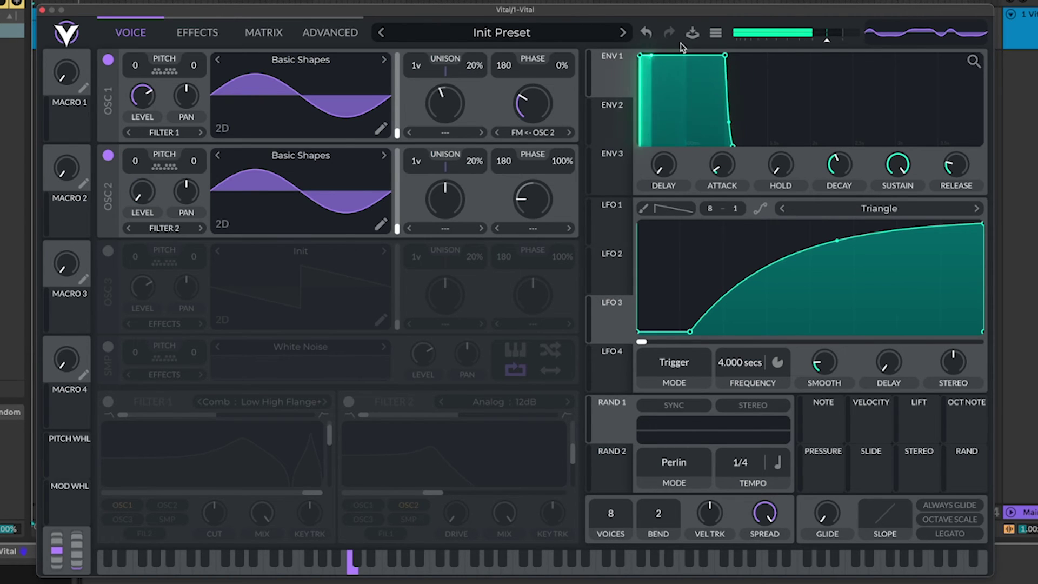
pyautogui.moveTo(531, 92)
pyautogui.mouseDown()
pyautogui.moveTo(532, 133)
pyautogui.moveTo(535, 82)
pyautogui.mouseUp()
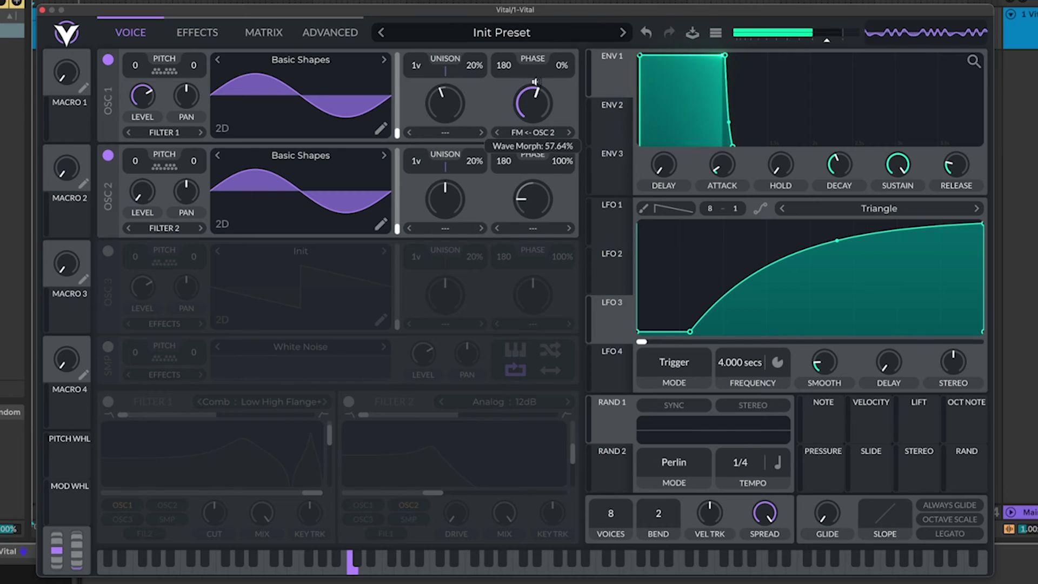
# Step: Modulate OSC 1's FM amount with LFO 1 as a linear rising ramp at 0.274 depth
pyautogui.moveTo(605, 239); pyautogui.dragTo(533, 107)
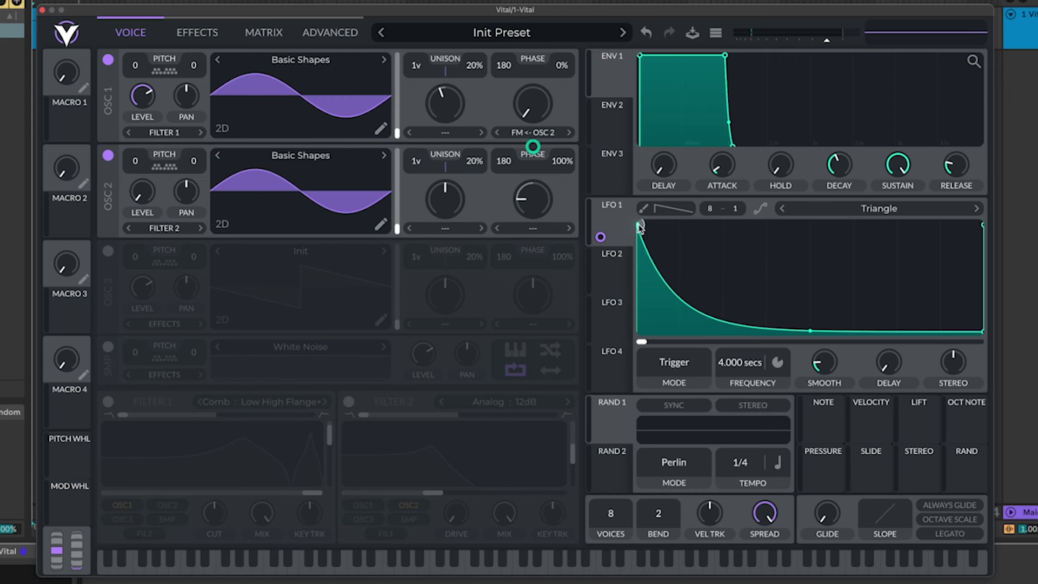
pyautogui.moveTo(982, 334); pyautogui.dragTo(995, 194)
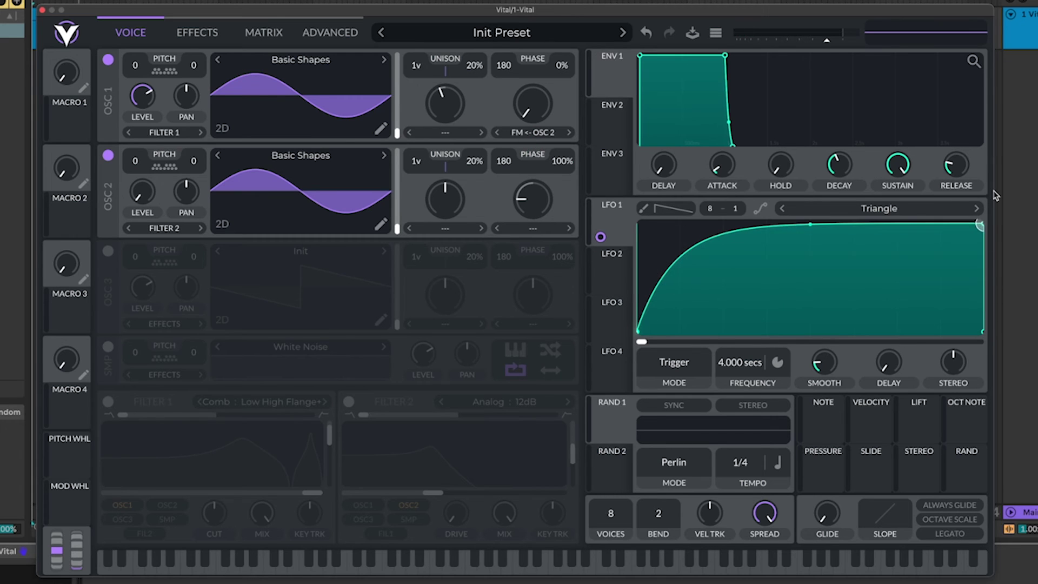
pyautogui.doubleClick(811, 226)
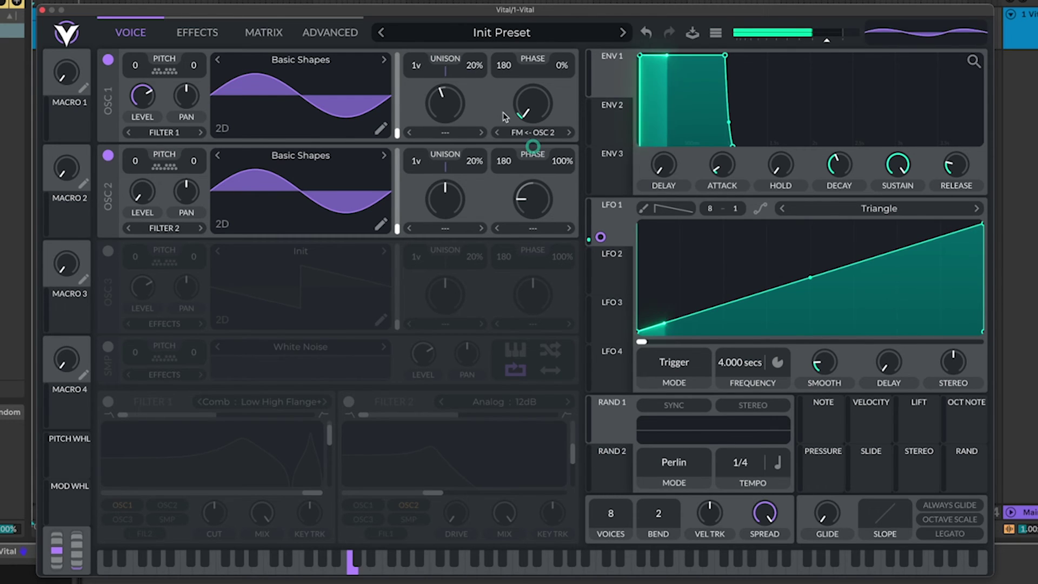
pyautogui.moveTo(533, 145); pyautogui.dragTo(535, 142)
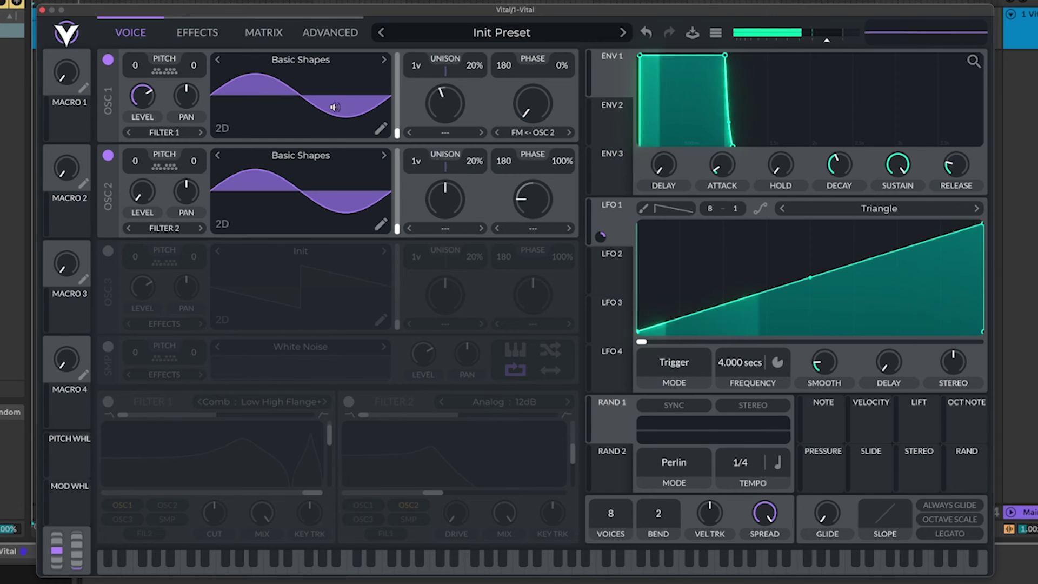
# Step: Resynthesize OSC 1's wavetable
pyautogui.rightClick(329, 113)
pyautogui.rightClick(329, 90)
pyautogui.click(348, 174)
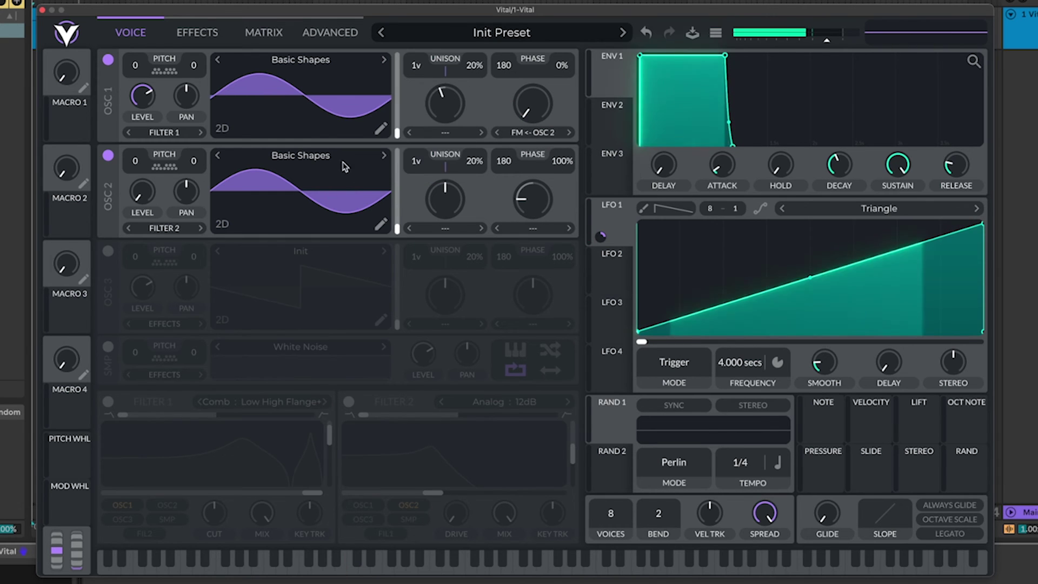
# Step: Remove FM from OSC 1 and switch OSC 2 back off
pyautogui.click(532, 133)
pyautogui.click(522, 148)
pyautogui.click(108, 156)
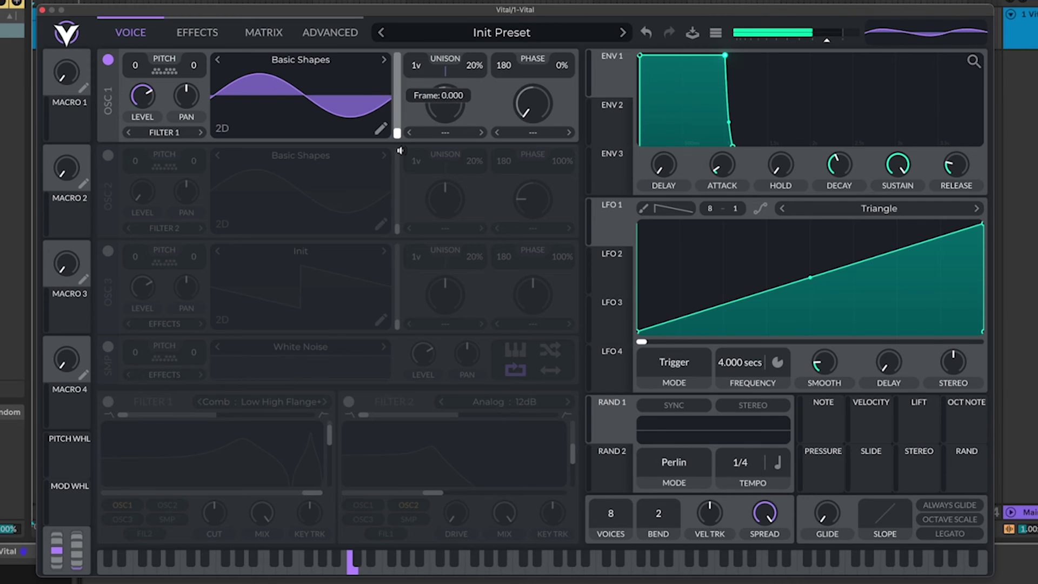
# Step: Lengthen the envelope's release and set LFO 4 to Sync mode
pyautogui.moveTo(742, 144); pyautogui.dragTo(903, 166)
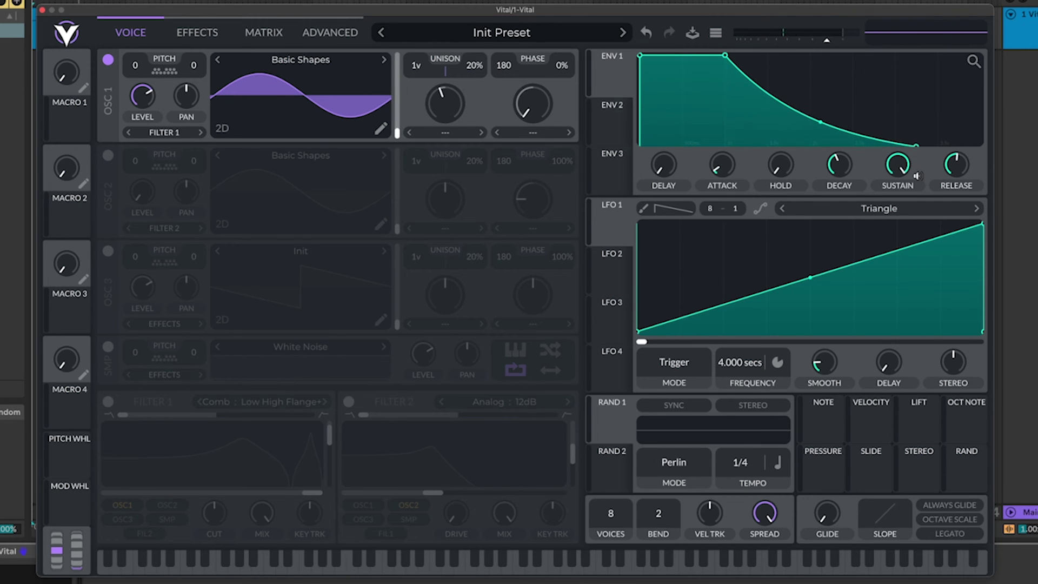
pyautogui.click(613, 278)
pyautogui.click(612, 367)
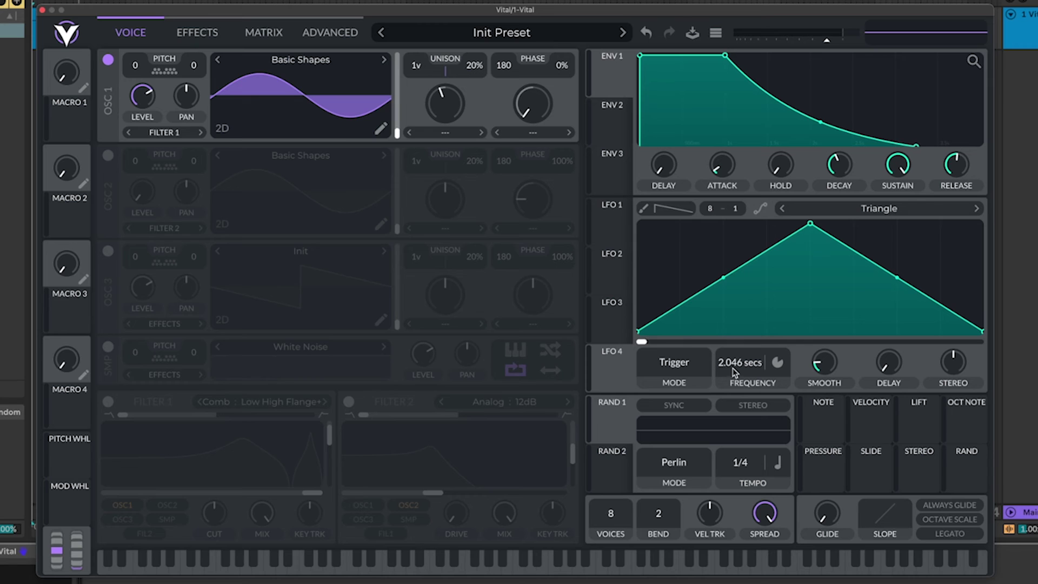
pyautogui.click(676, 365)
pyautogui.click(670, 402)
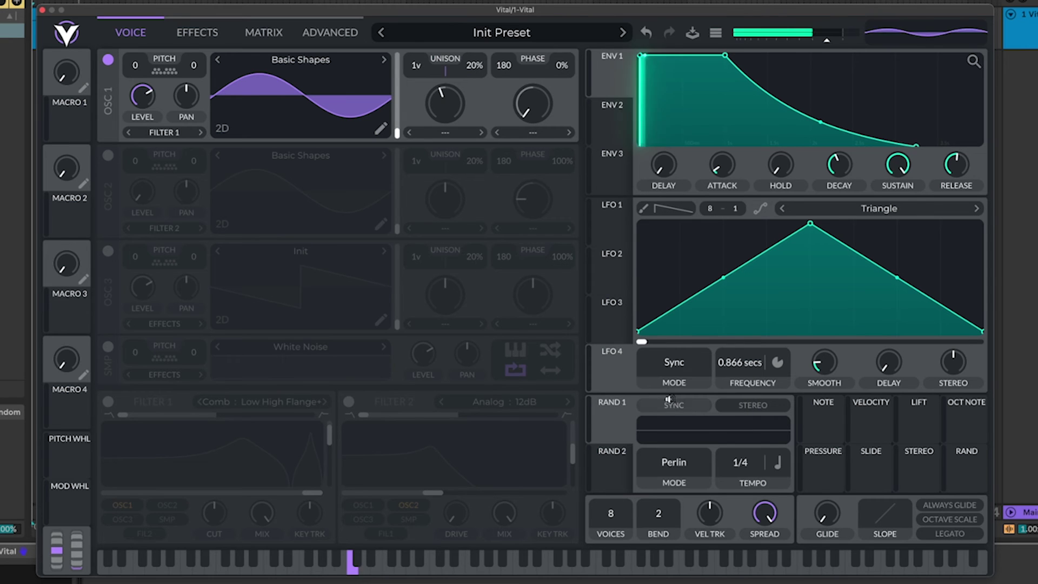
# Step: Route LFO 4 at a reduced amount to OSC 1's wave frame, set near 132
pyautogui.moveTo(612, 370); pyautogui.dragTo(396, 115)
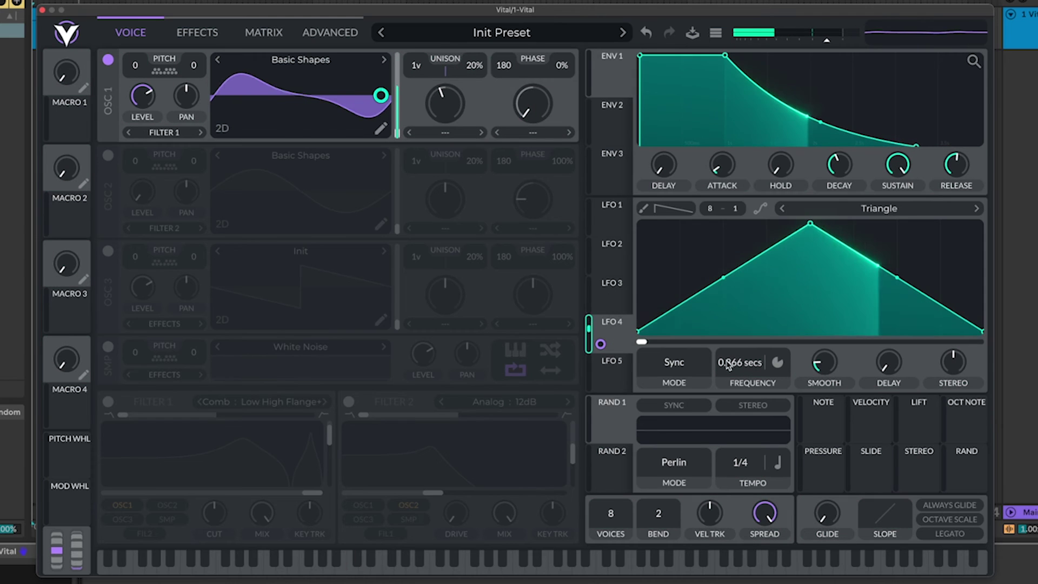
pyautogui.moveTo(601, 343); pyautogui.dragTo(601, 382)
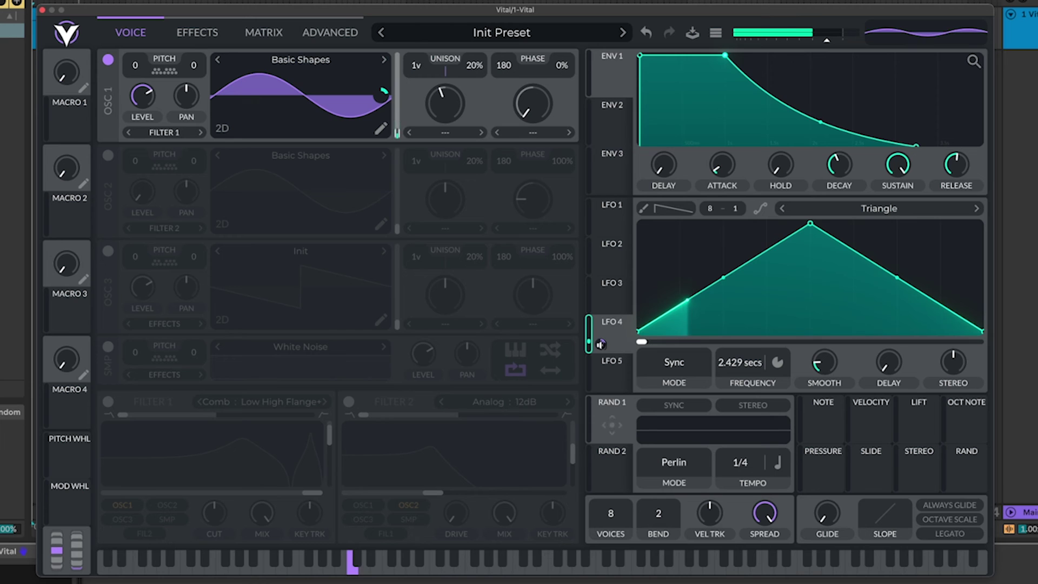
pyautogui.moveTo(397, 132); pyautogui.dragTo(397, 85)
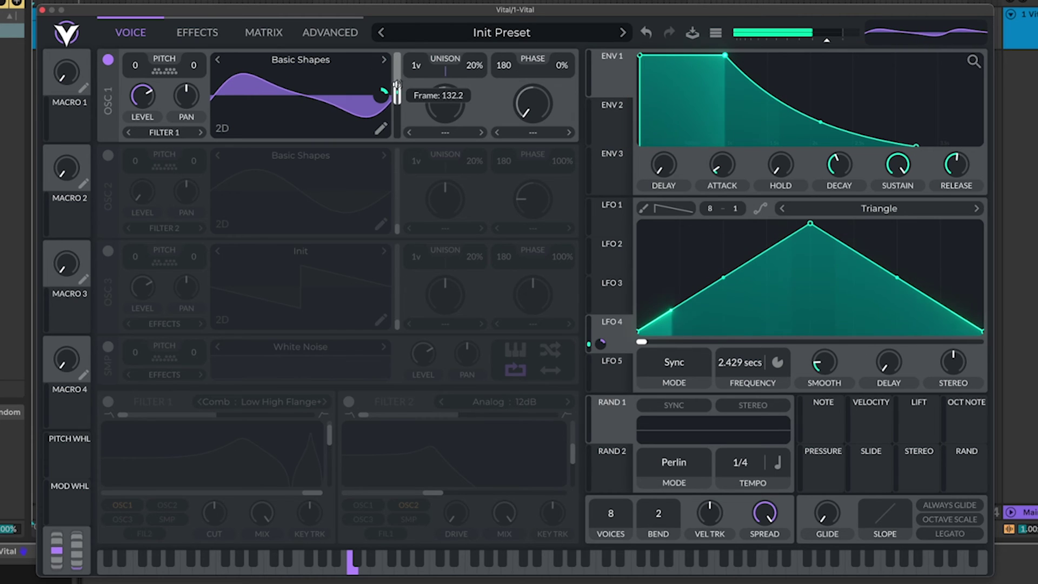
pyautogui.click(254, 31)
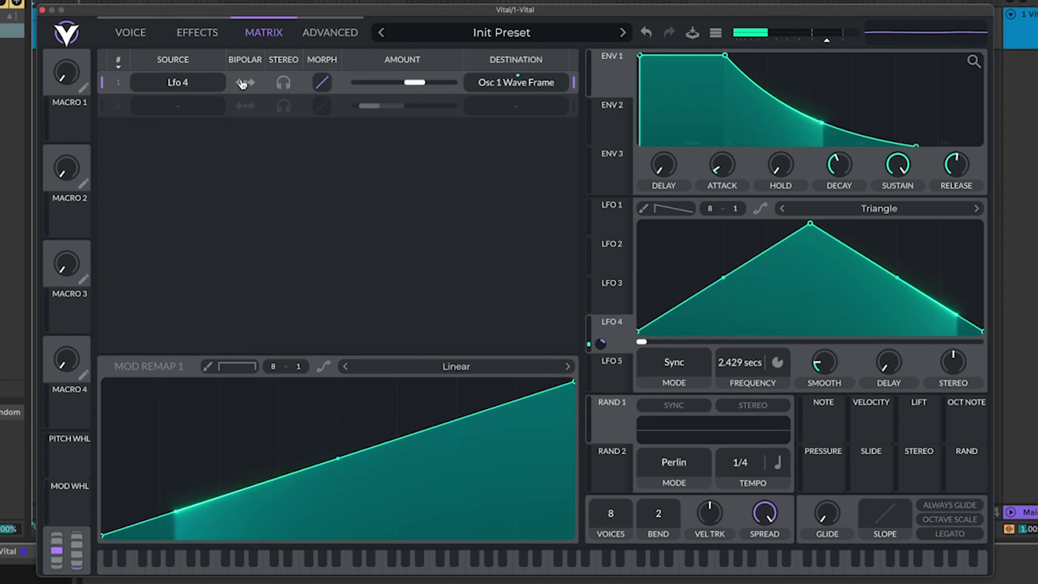
pyautogui.click(131, 37)
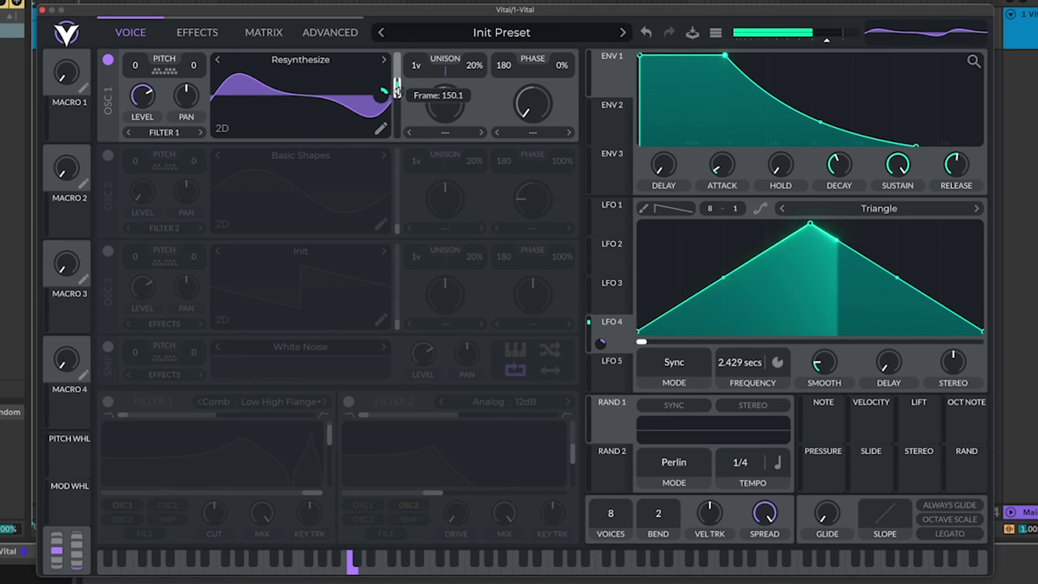
# Step: Straighten the envelope's decay, raise its sustain point, and set LFO 5 to Sync mode
pyautogui.moveTo(820, 120); pyautogui.dragTo(820, 106)
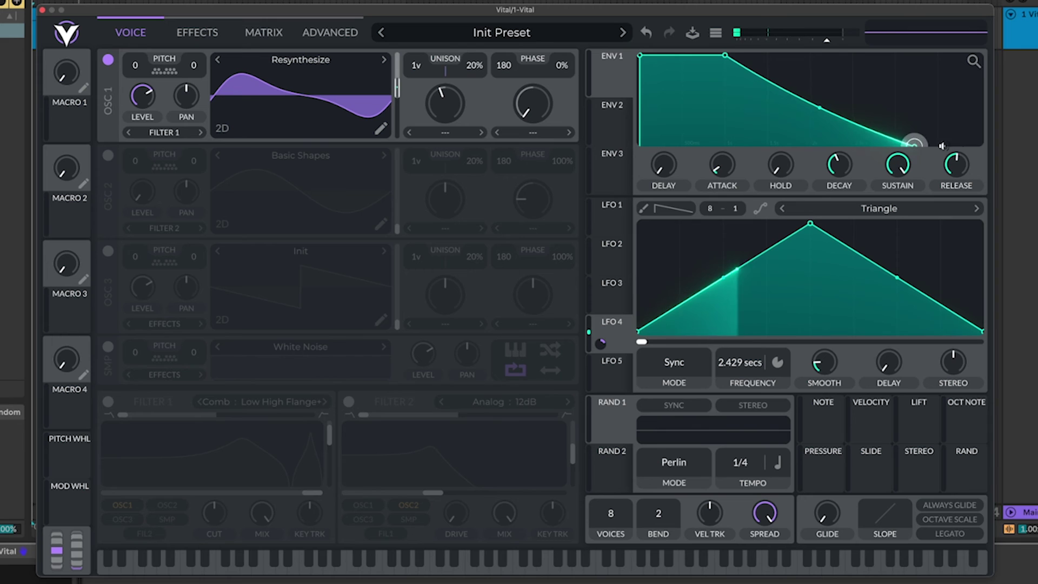
pyautogui.moveTo(912, 141); pyautogui.dragTo(919, 137)
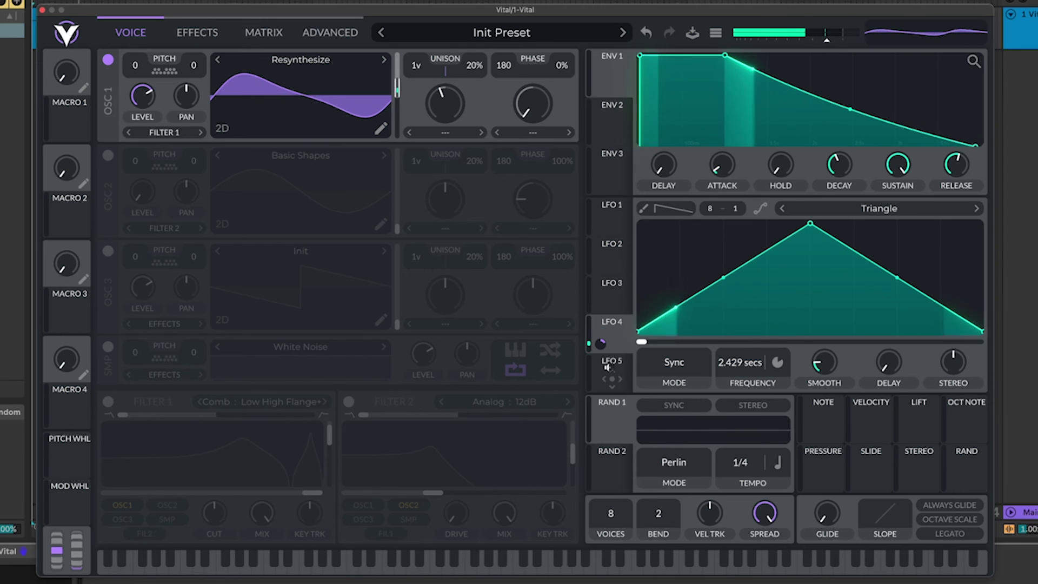
pyautogui.click(604, 360)
pyautogui.click(691, 372)
pyautogui.click(654, 402)
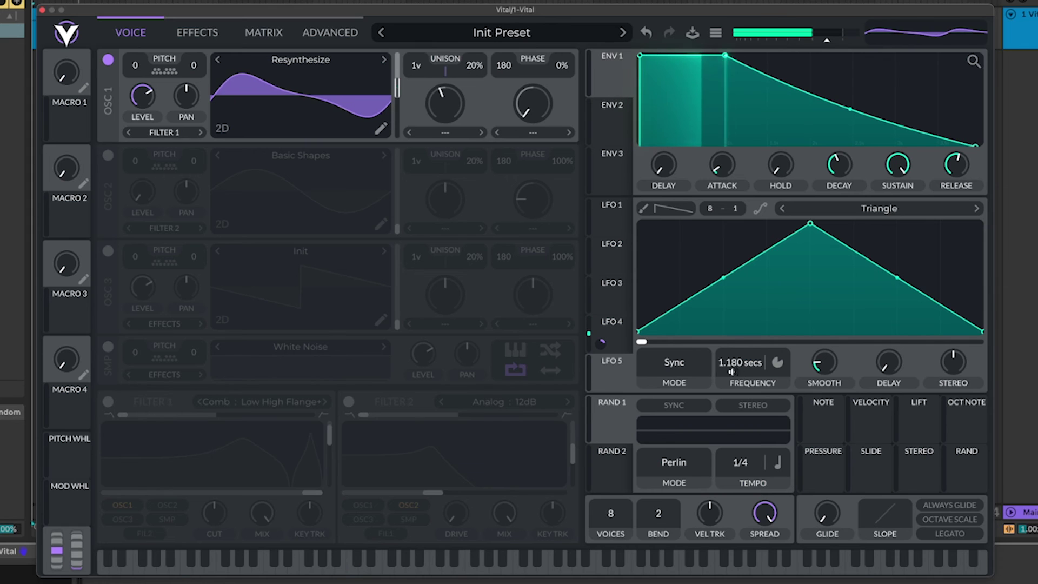
# Step: Route LFO 5 to OSC 1's pitch, check the modulation routings, and show the effects page
pyautogui.moveTo(611, 374); pyautogui.dragTo(192, 65)
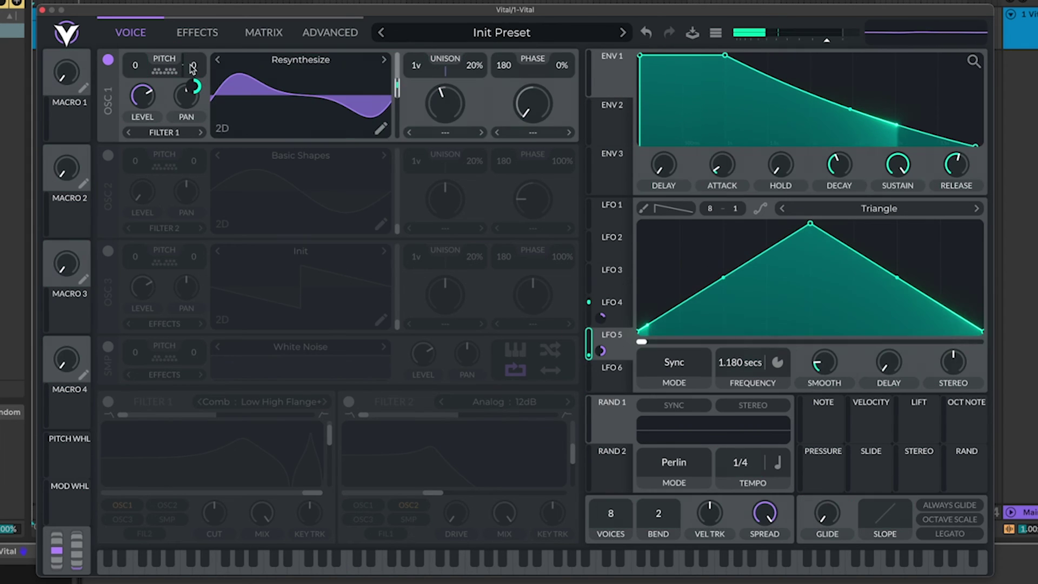
pyautogui.click(253, 33)
pyautogui.click(131, 33)
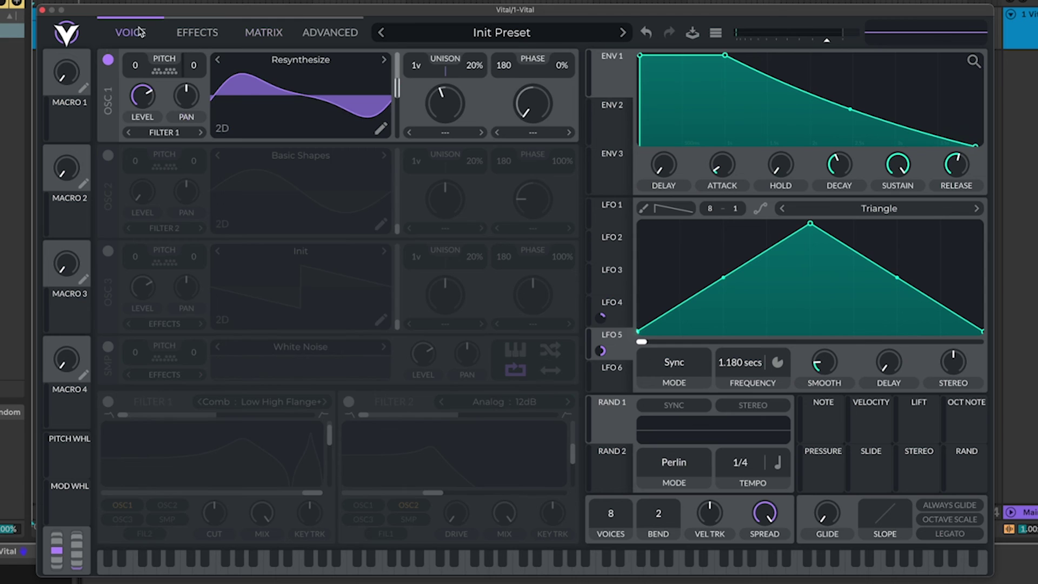
pyautogui.click(263, 33)
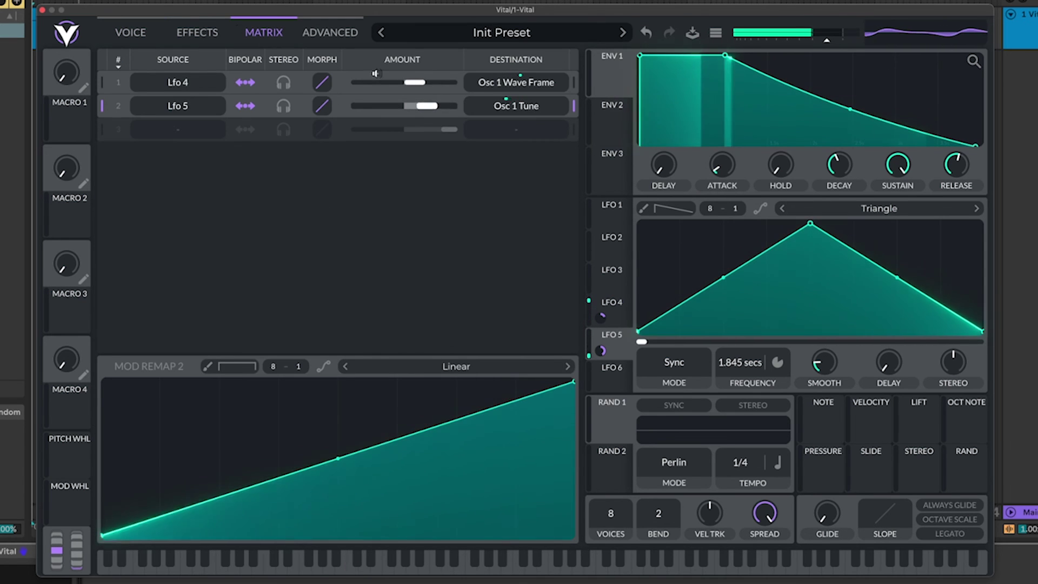
pyautogui.click(197, 32)
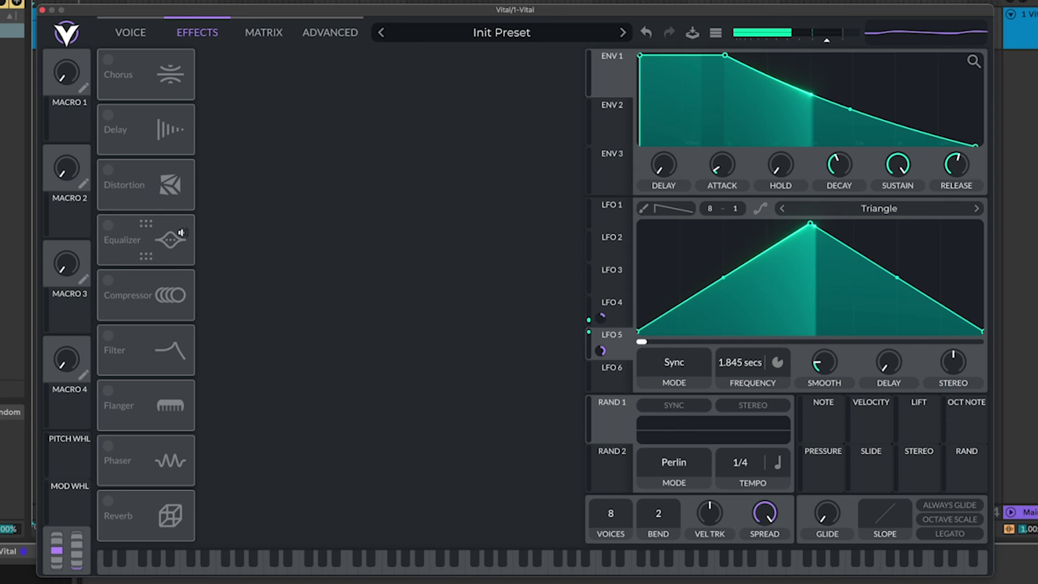
# Step: Enable the reverb and lower LFO 5's pitch modulation amount to 0.737 in the matrix
pyautogui.click(110, 498)
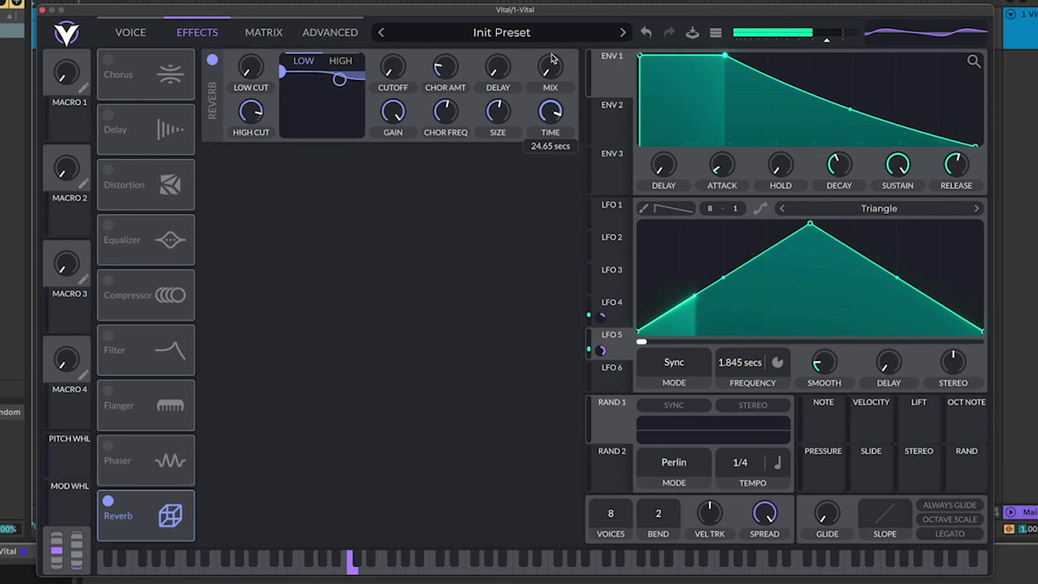
pyautogui.click(263, 33)
pyautogui.moveTo(432, 102); pyautogui.dragTo(429, 108)
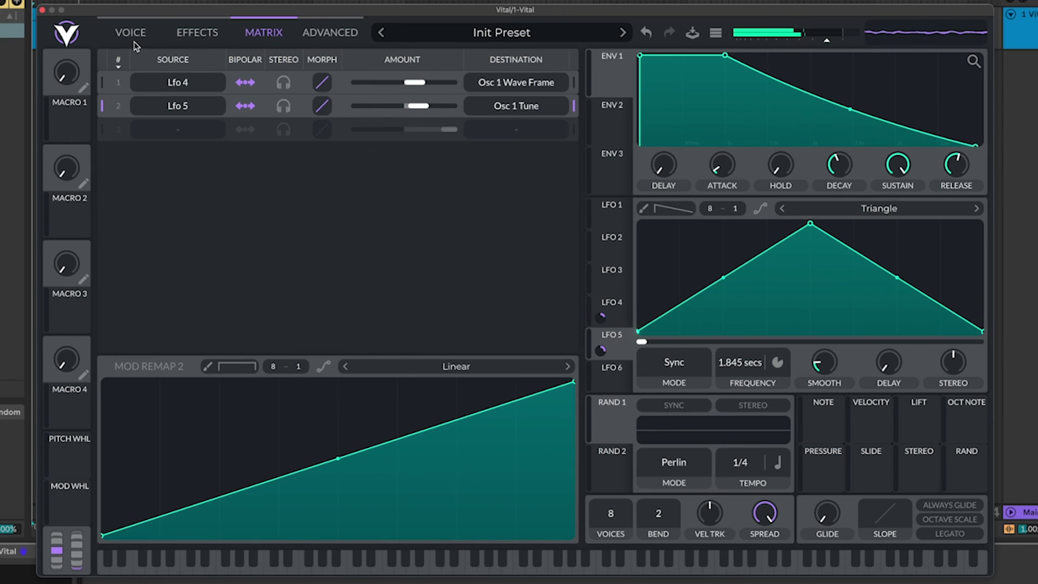
pyautogui.click(131, 34)
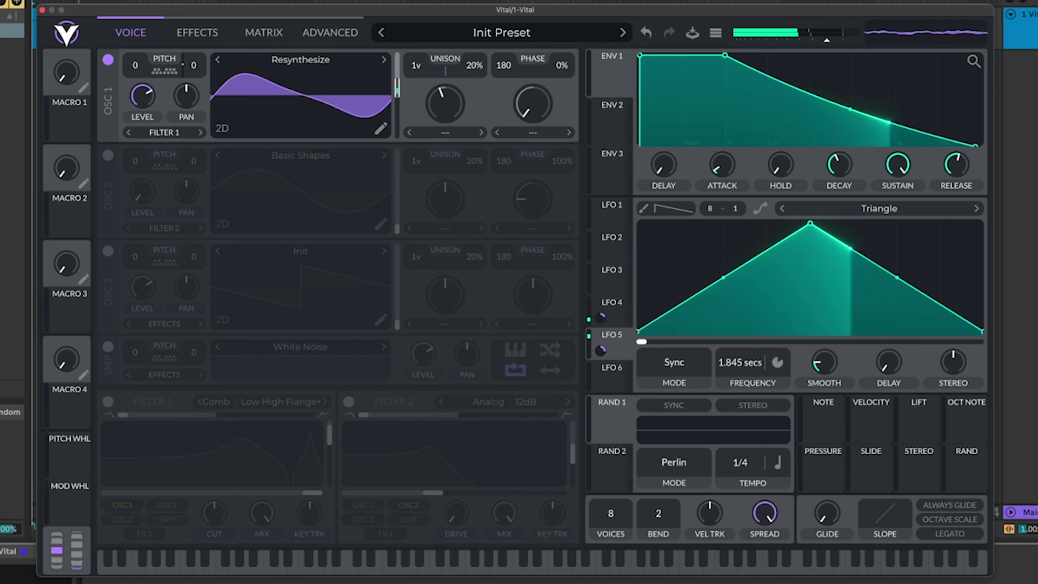
# Step: Switch on the phaser, running at an 8/1 tempo, in the effects chain
pyautogui.click(249, 36)
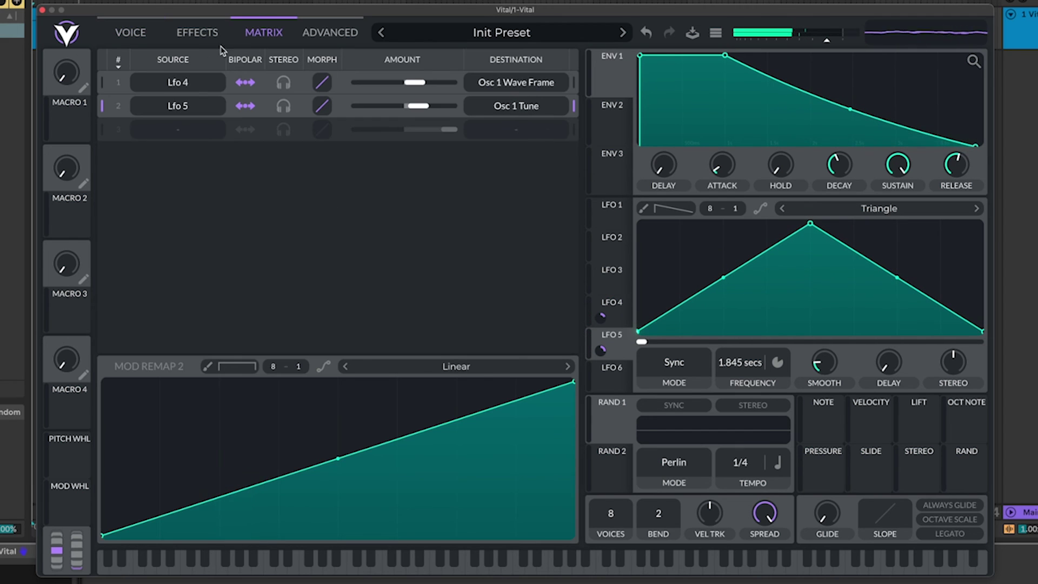
pyautogui.click(198, 37)
pyautogui.click(108, 446)
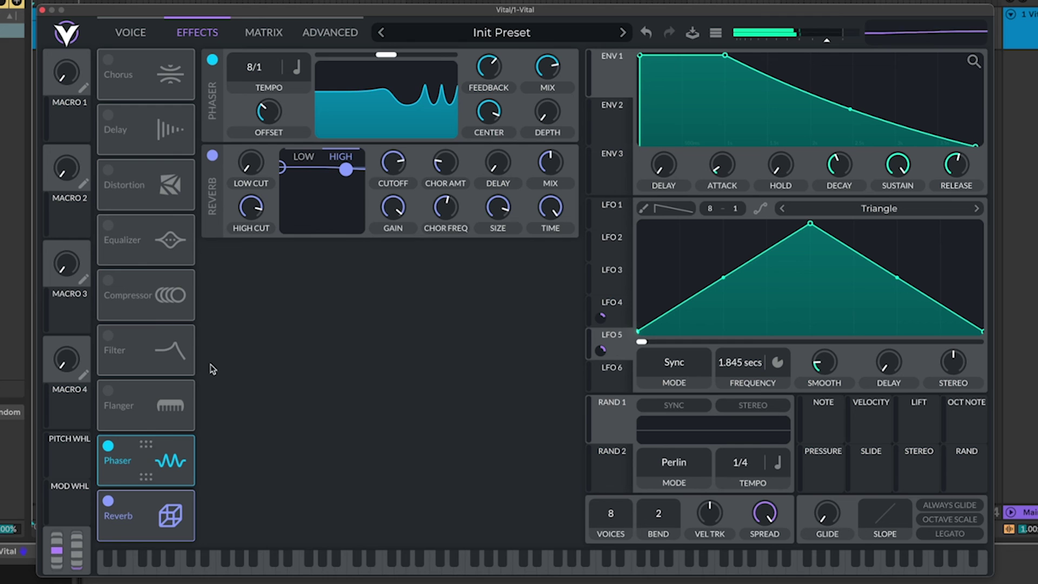